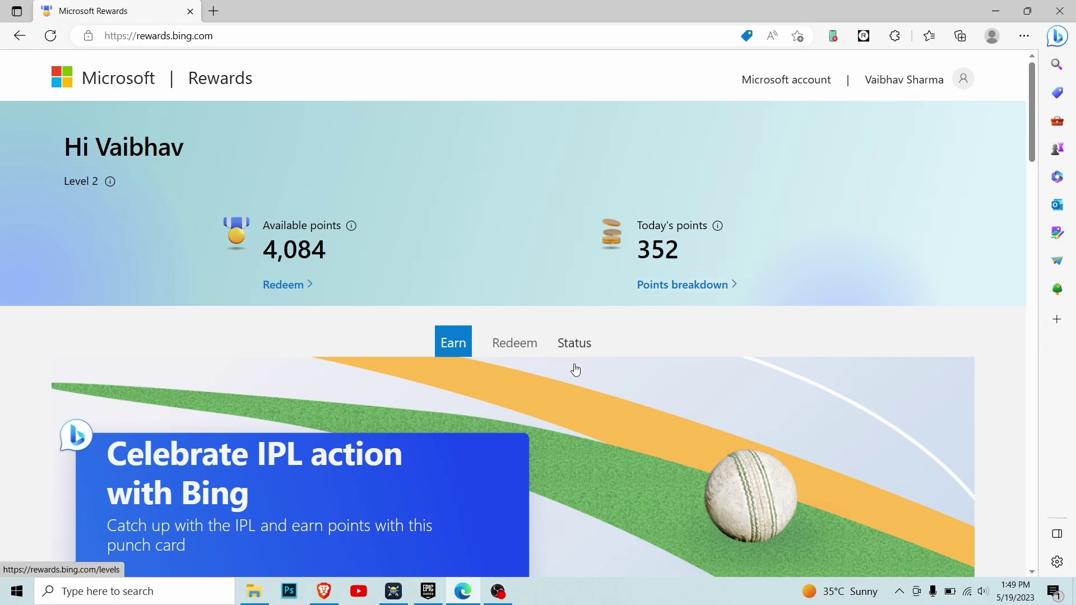
# Open the Redeem catalogue and scroll down to the Flipkart Gift Card at 1,650 points
pyautogui.click(514, 343)
pyautogui.scroll(-1, 401, 405)
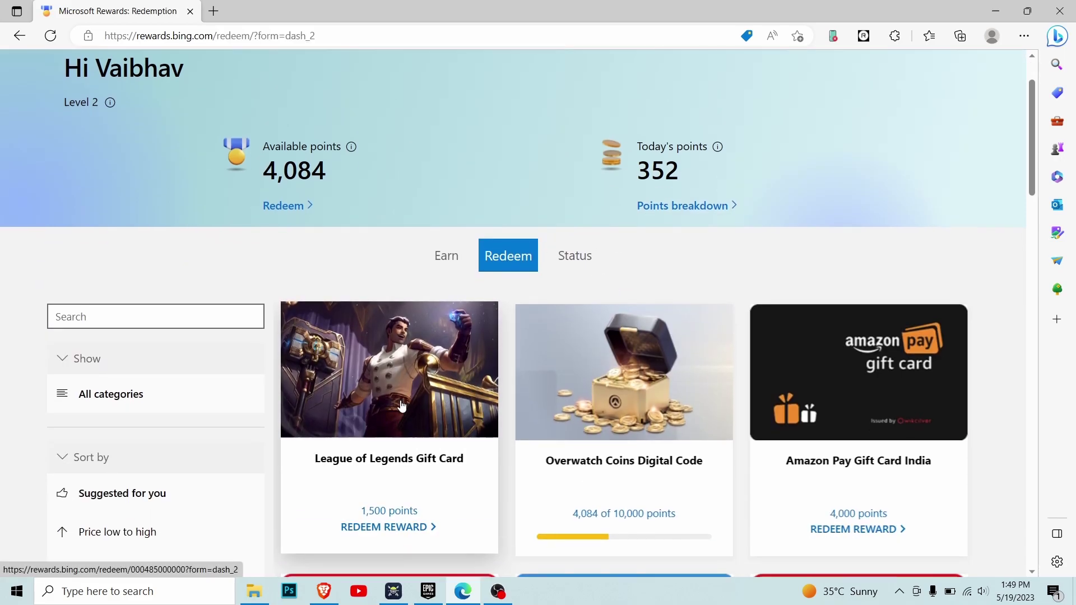
pyautogui.scroll(-1, 401, 404)
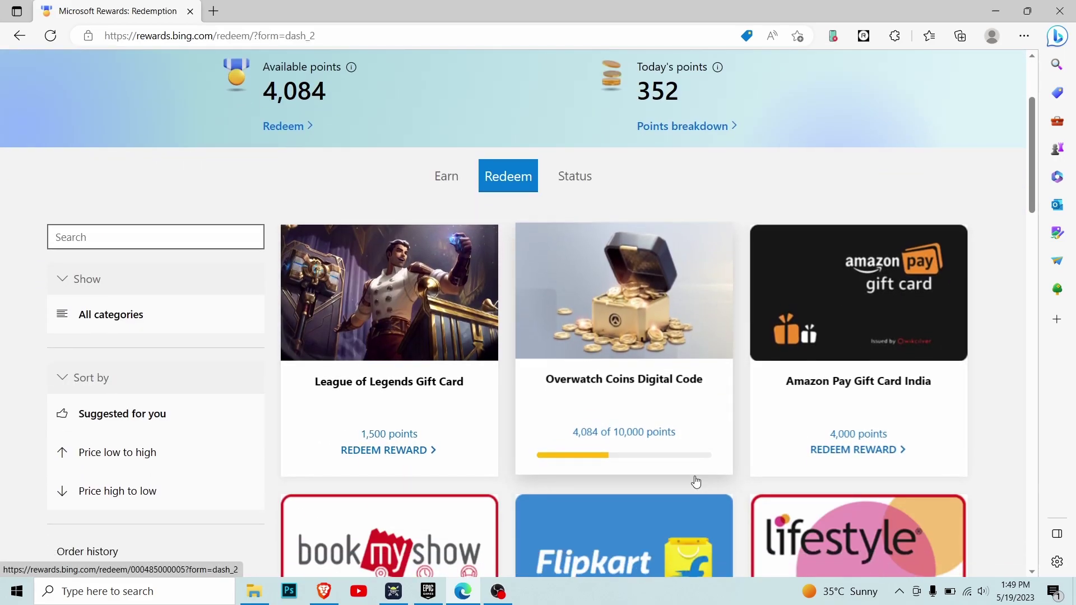
pyautogui.scroll(-2, 696, 482)
pyautogui.scroll(-2, 566, 382)
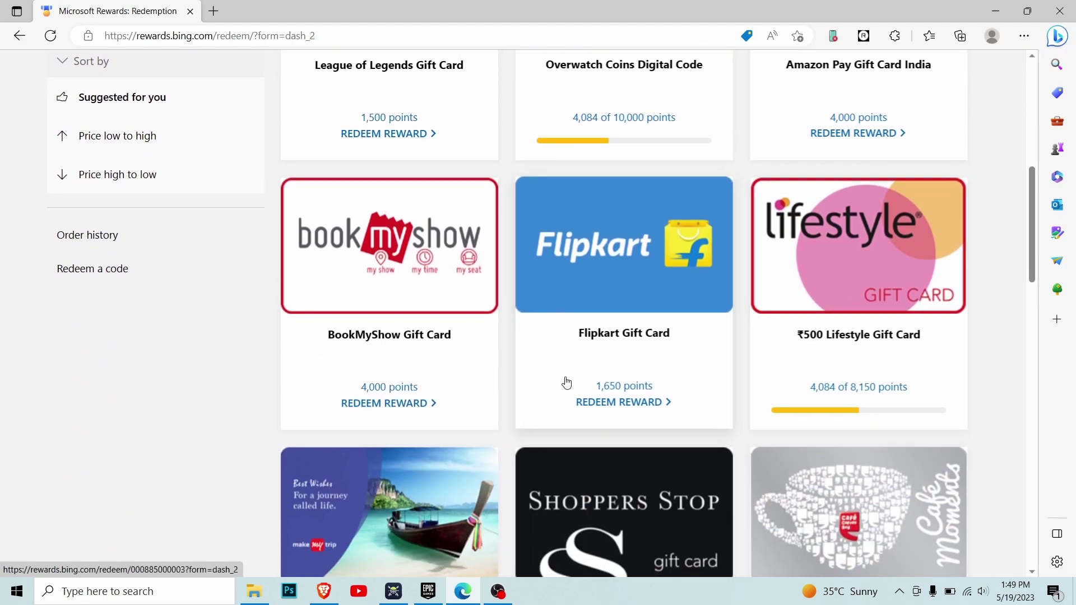
pyautogui.scroll(-1, 748, 397)
pyautogui.scroll(5, 701, 411)
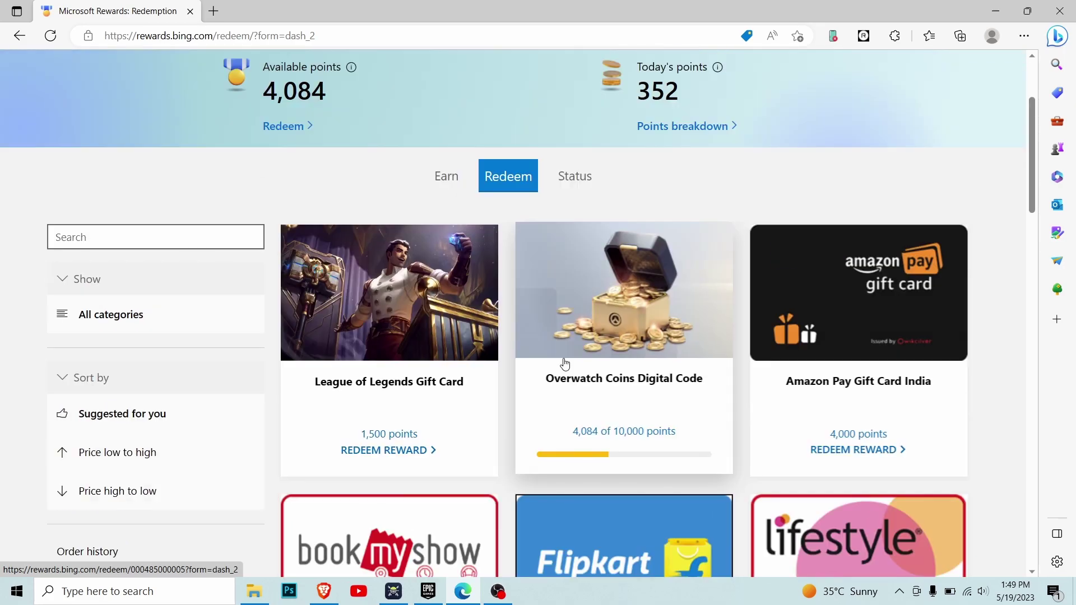
pyautogui.scroll(-2, 565, 363)
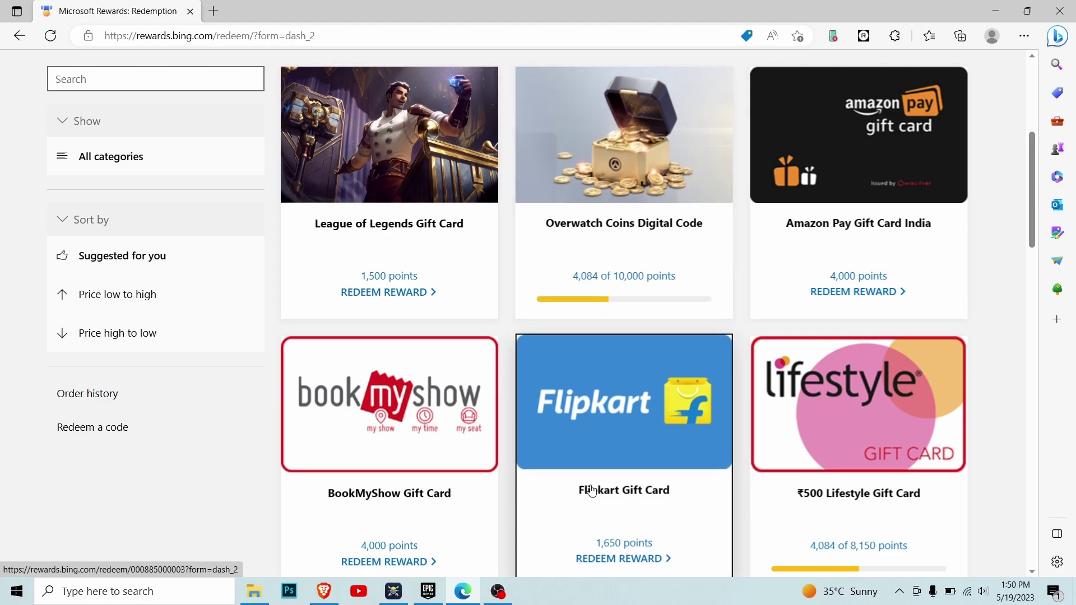
pyautogui.scroll(-1, 627, 396)
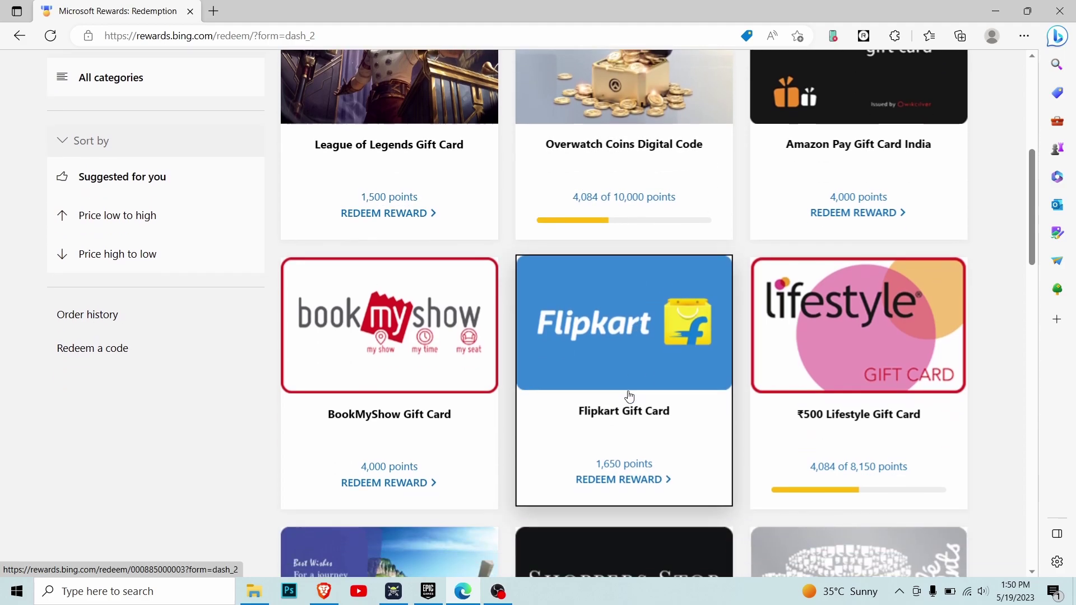
# Open the Flipkart Gift Card reward and select the ₹250 option, priced at 4,000 points
pyautogui.click(627, 480)
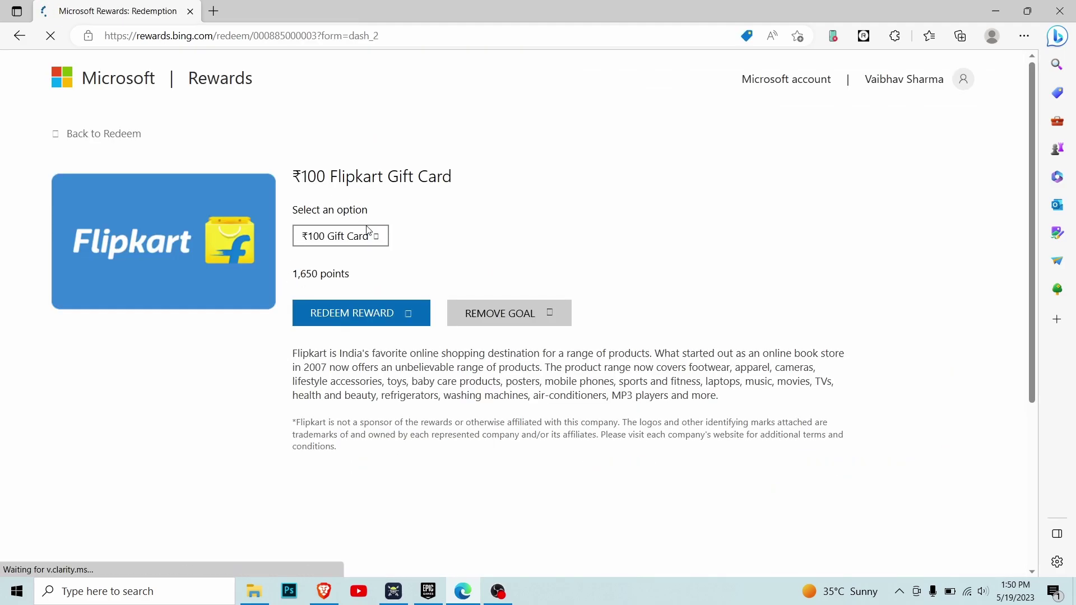
pyautogui.click(348, 236)
pyautogui.click(300, 238)
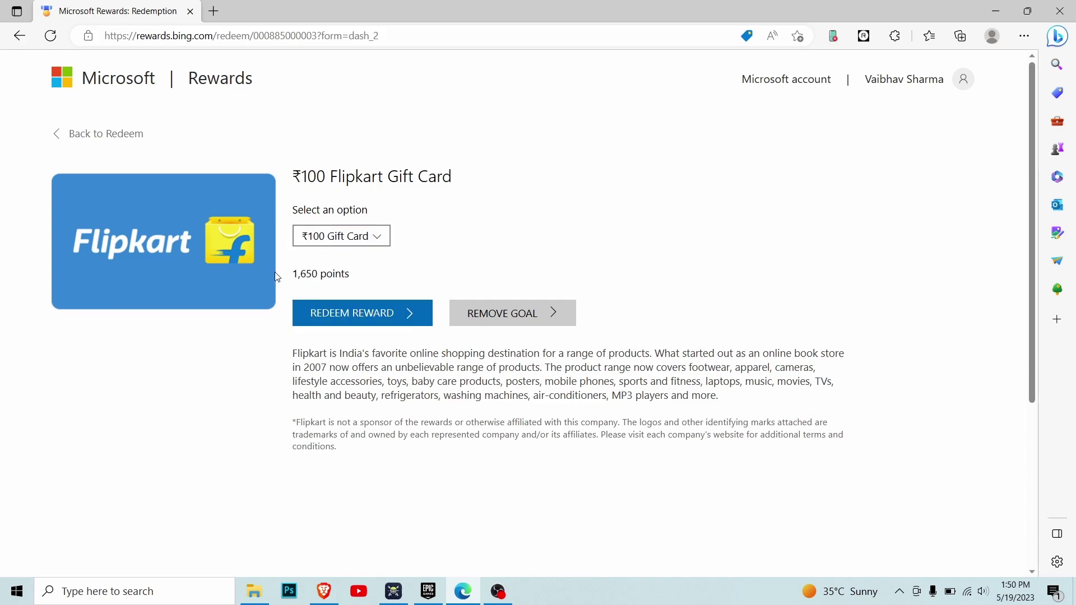
pyautogui.tripleClick(291, 274)
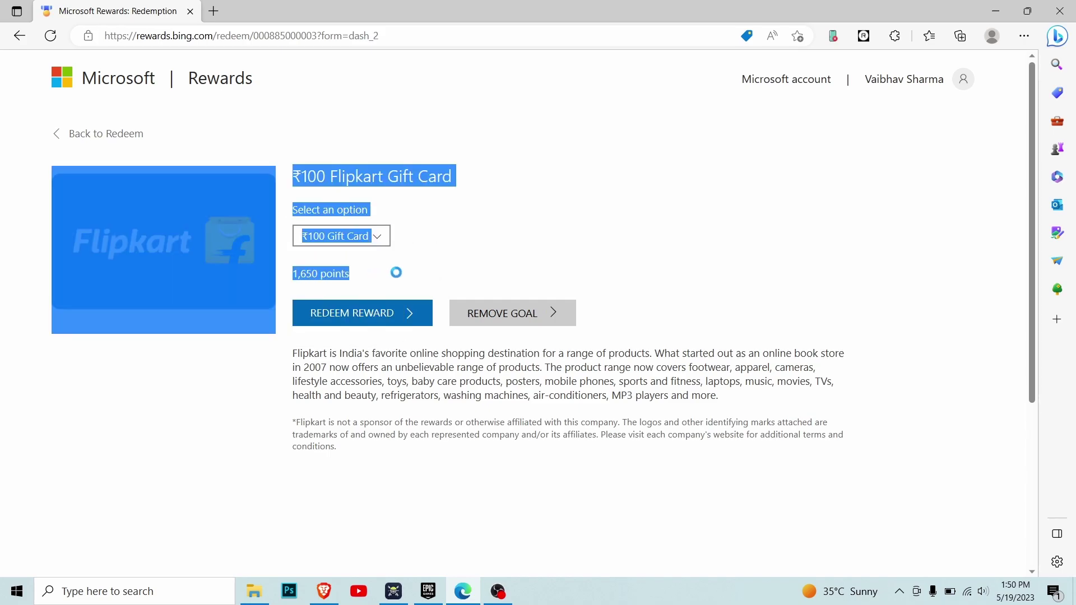
pyautogui.click(726, 494)
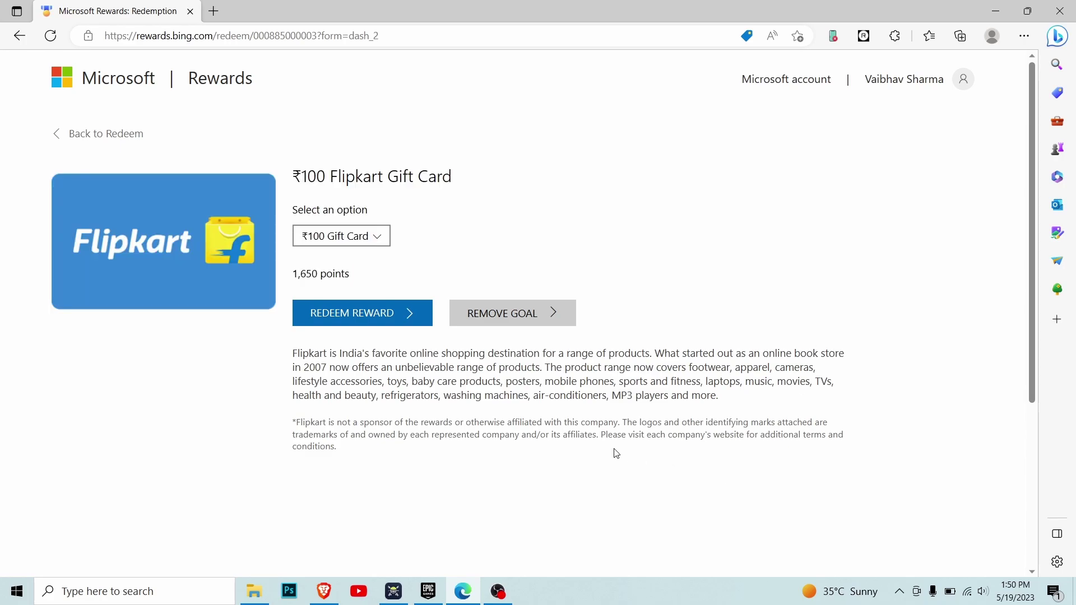
pyautogui.click(360, 241)
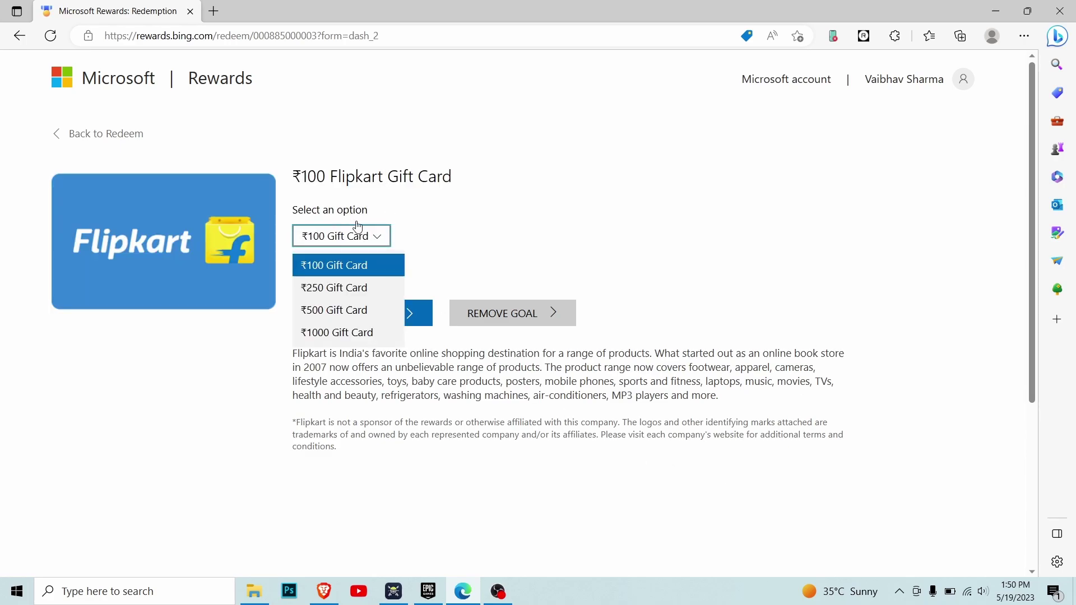
pyautogui.click(331, 288)
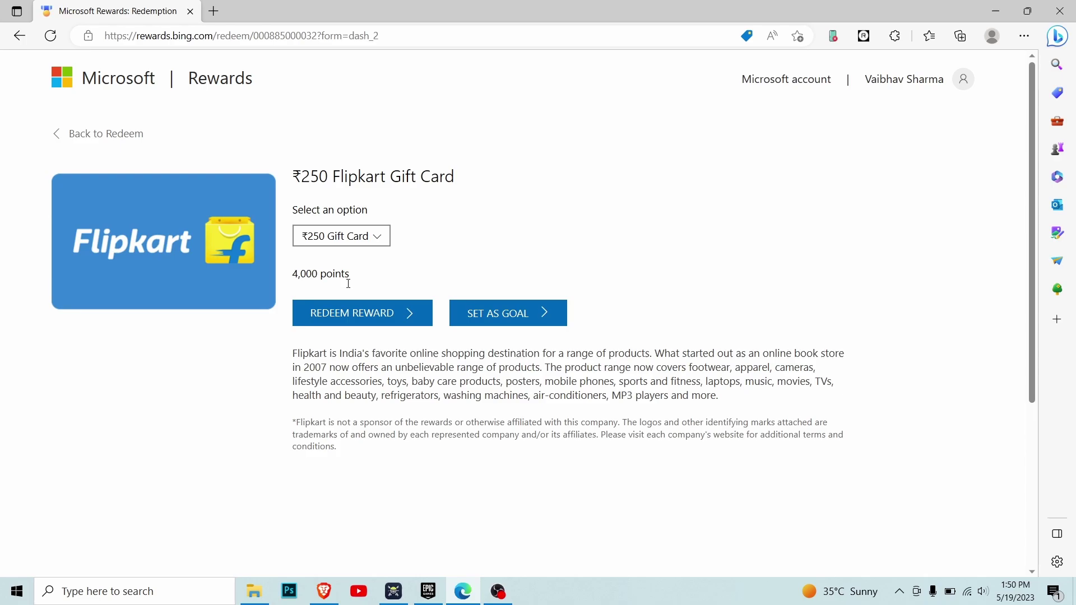
pyautogui.scroll(-2, 493, 281)
pyautogui.scroll(2, 437, 263)
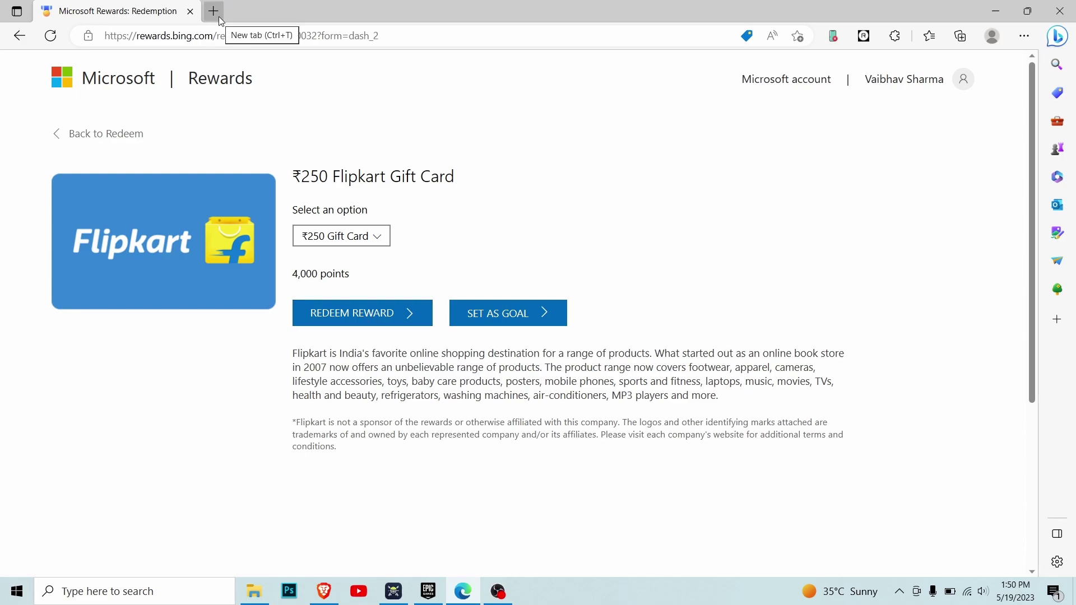
# In a new tab, search Bing for 'rewards microsoft' and check the profile's Rewards points
pyautogui.hotkey('ctrl', 't')
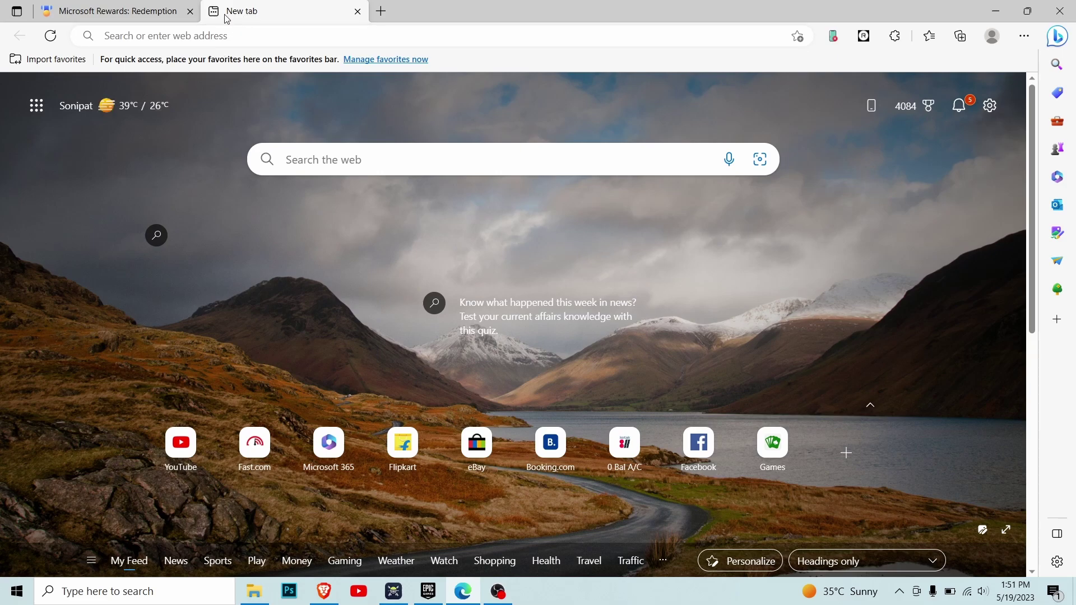
pyautogui.click(253, 33)
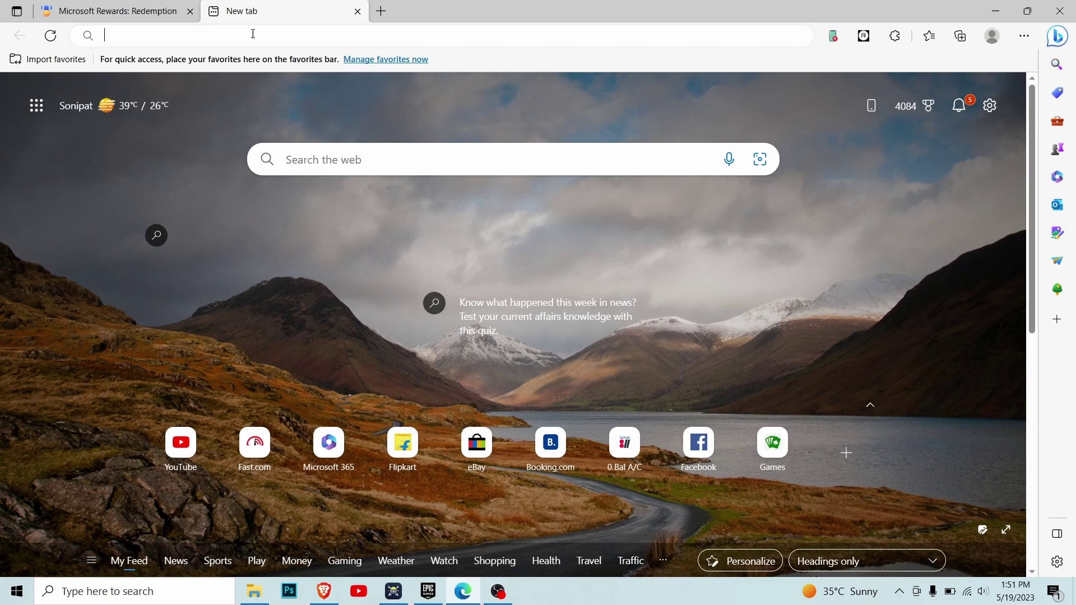
pyautogui.write('rewards bing')
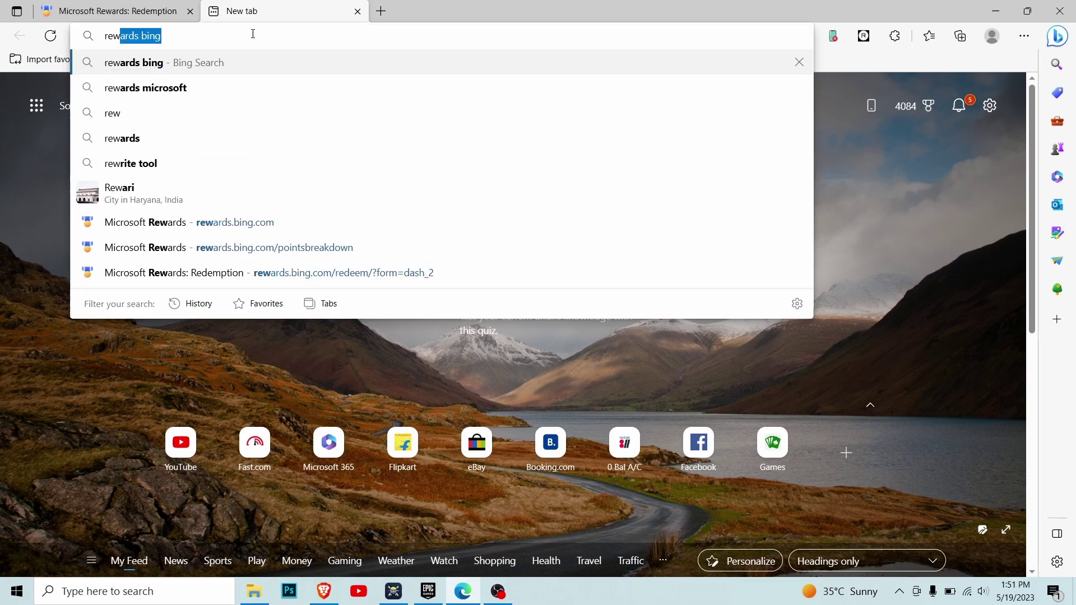
pyautogui.click(160, 90)
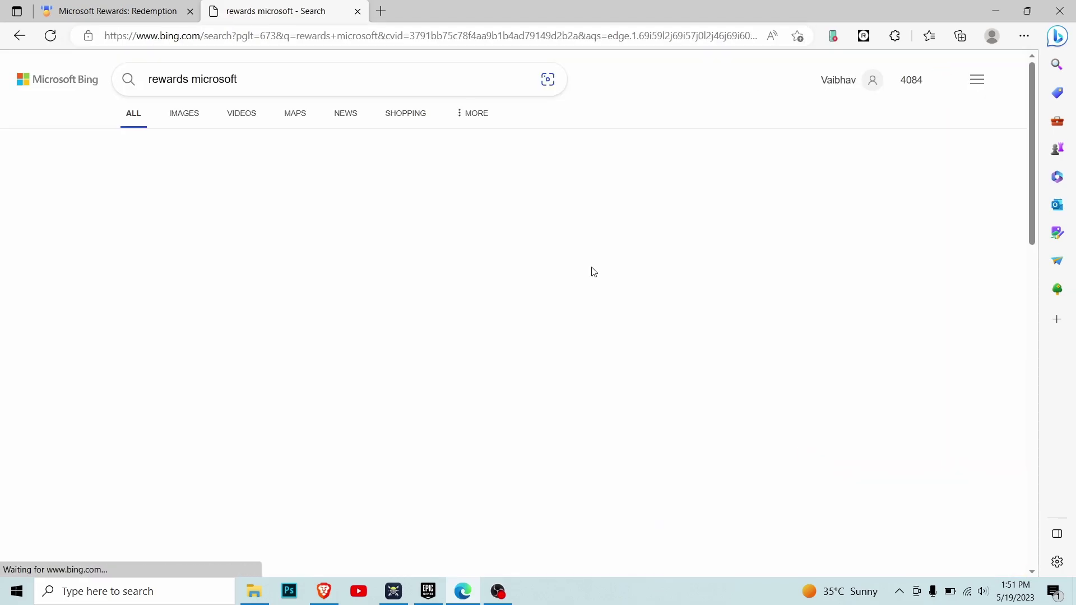
pyautogui.click(992, 36)
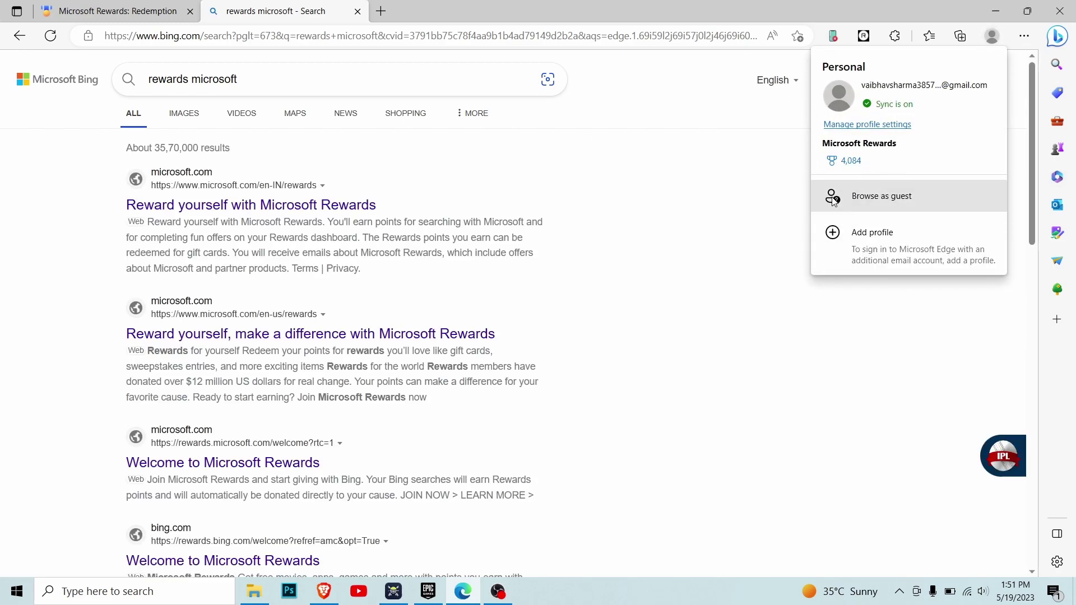
# Follow the Microsoft Rewards result through Join now to the dashboard showing 4,084 points
pyautogui.click(207, 212)
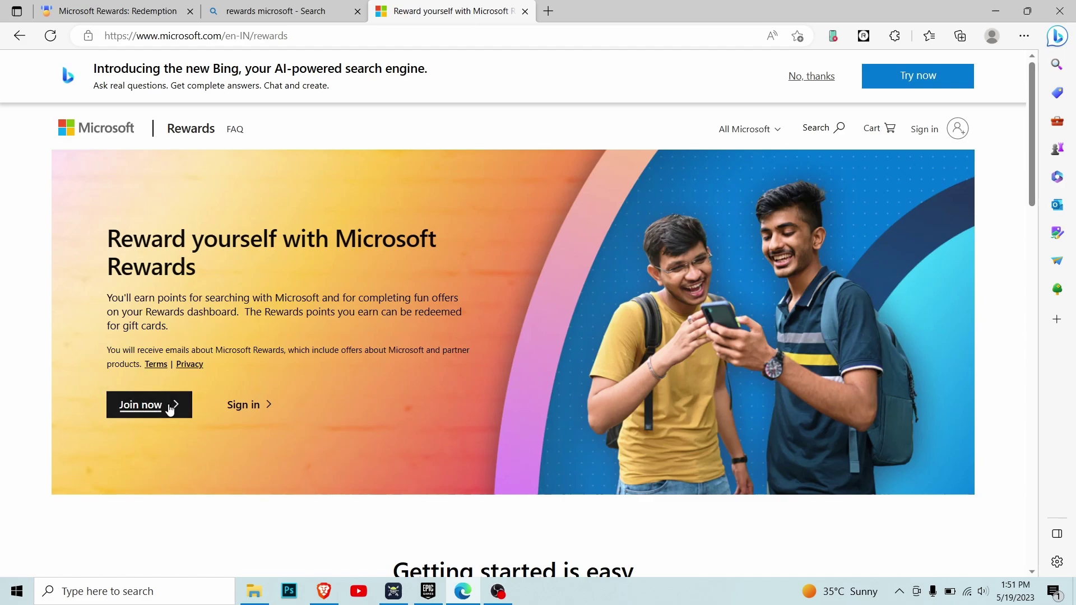
pyautogui.click(133, 407)
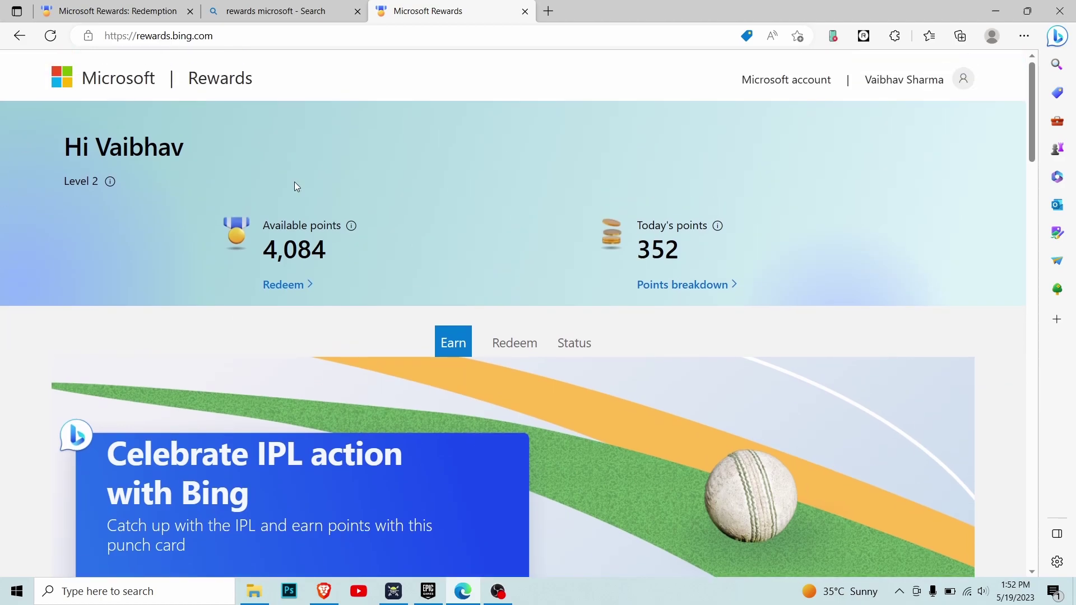
pyautogui.scroll(-5, 478, 340)
pyautogui.scroll(4, 619, 329)
pyautogui.scroll(-3, 507, 370)
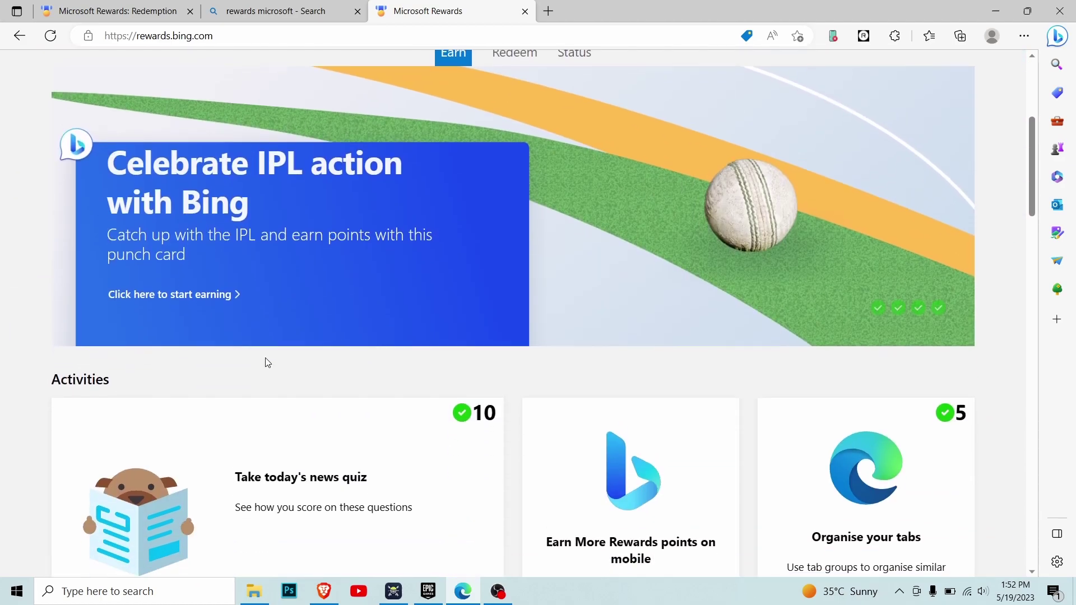
pyautogui.scroll(-5, 267, 362)
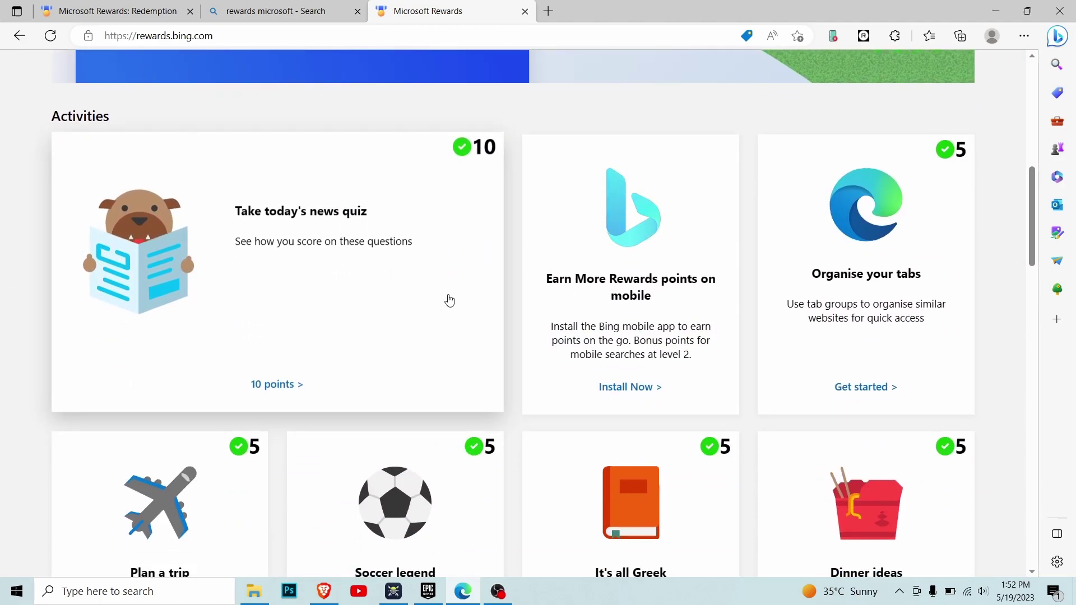
pyautogui.scroll(-1, 326, 255)
pyautogui.scroll(-3, 848, 229)
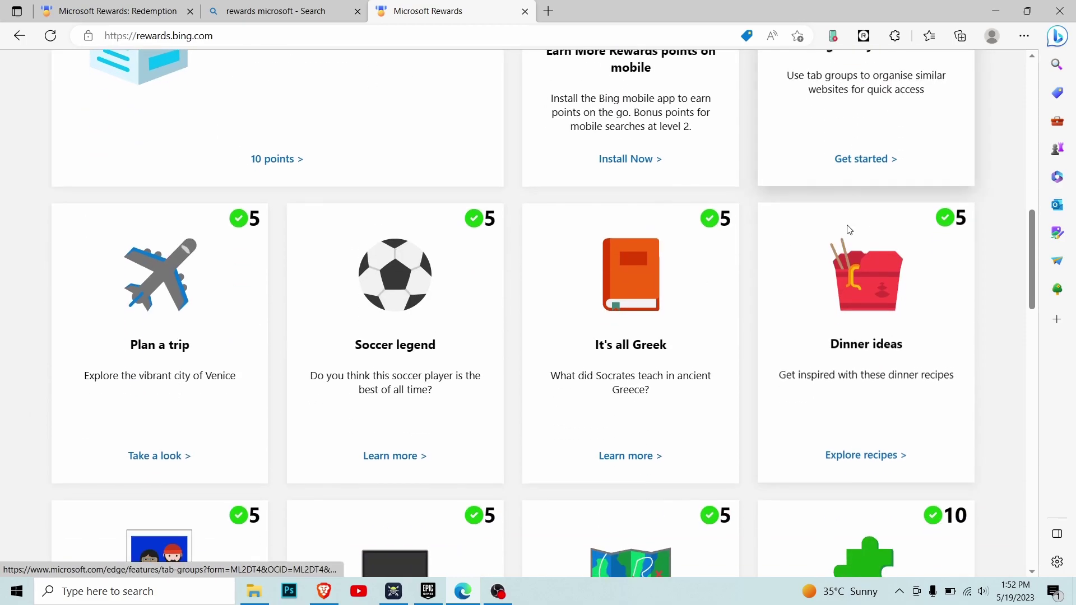
pyautogui.scroll(5, 499, 233)
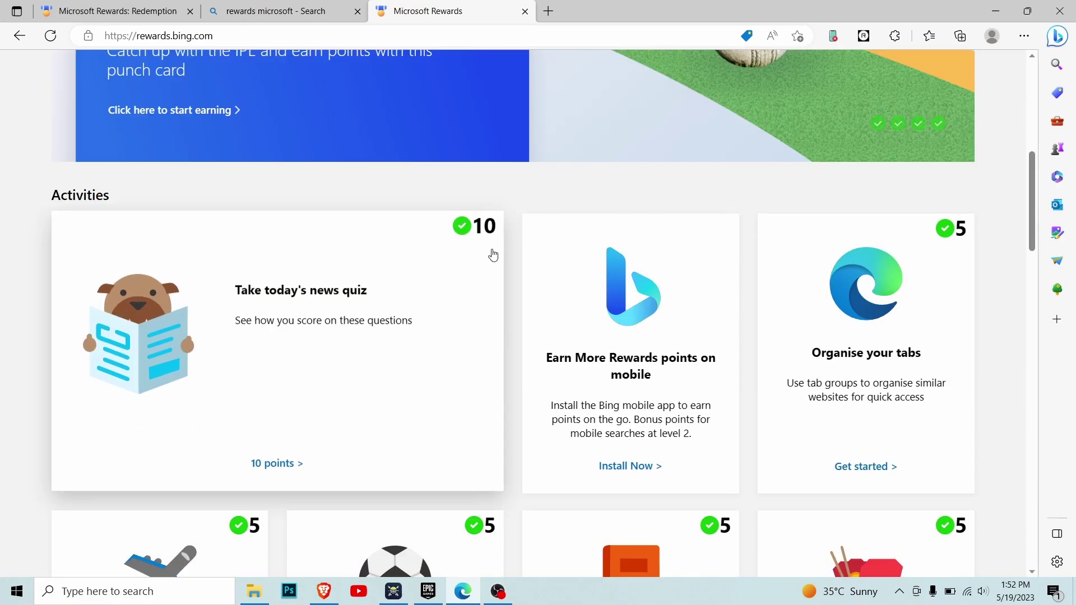
pyautogui.scroll(-1, 464, 250)
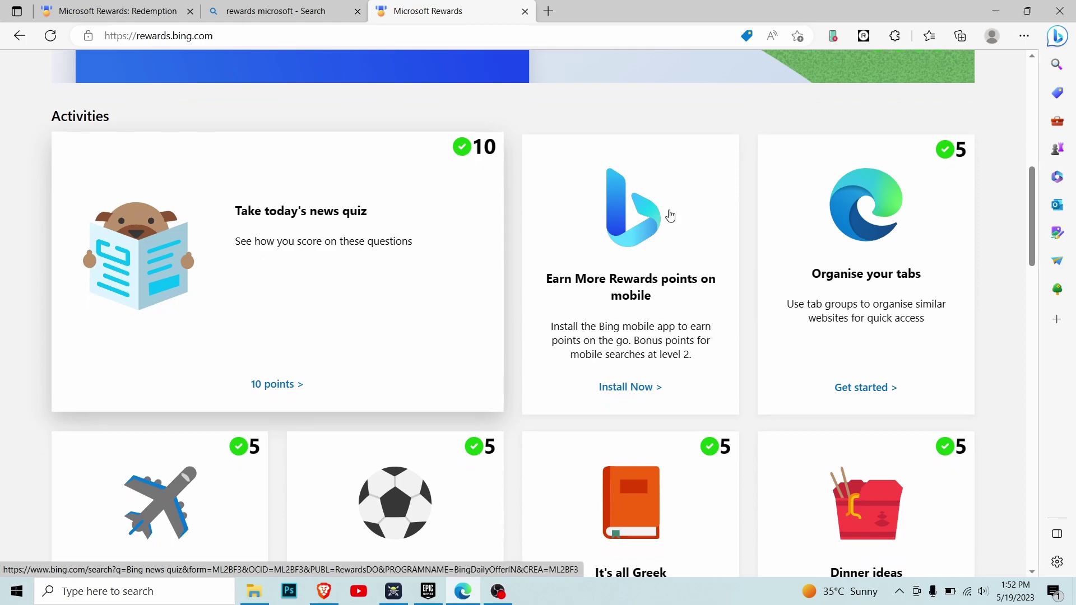
pyautogui.scroll(-2, 932, 402)
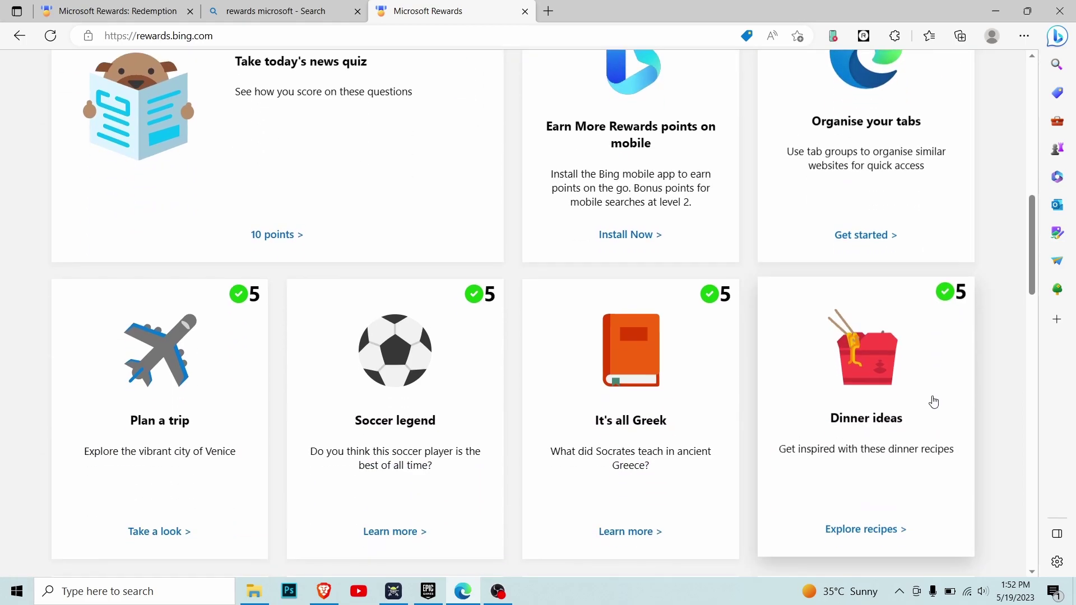
pyautogui.scroll(2, 458, 239)
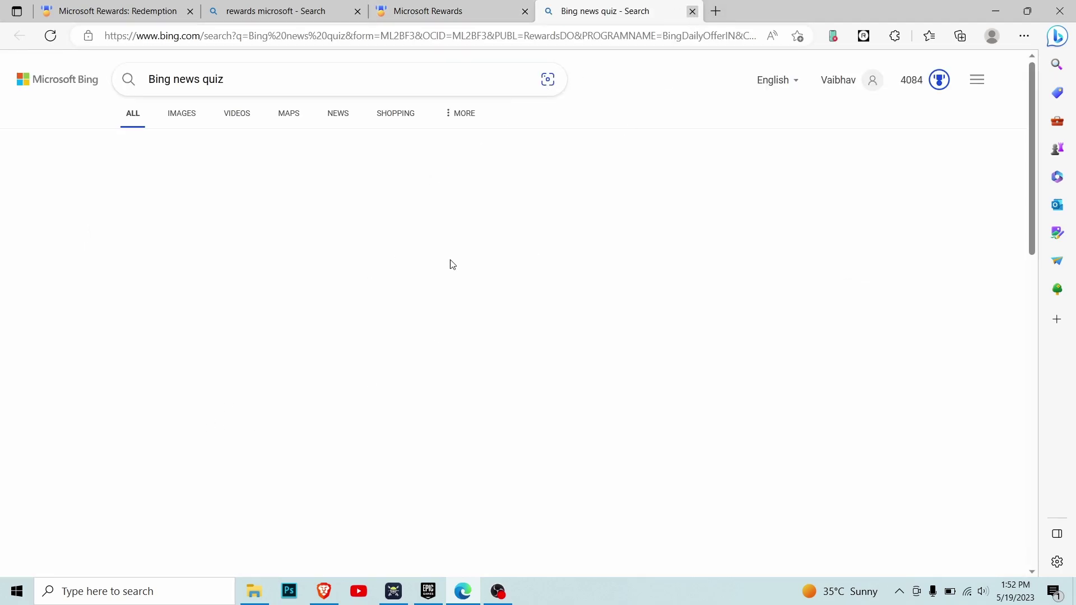
pyautogui.hotkey('ctrl', 'w')
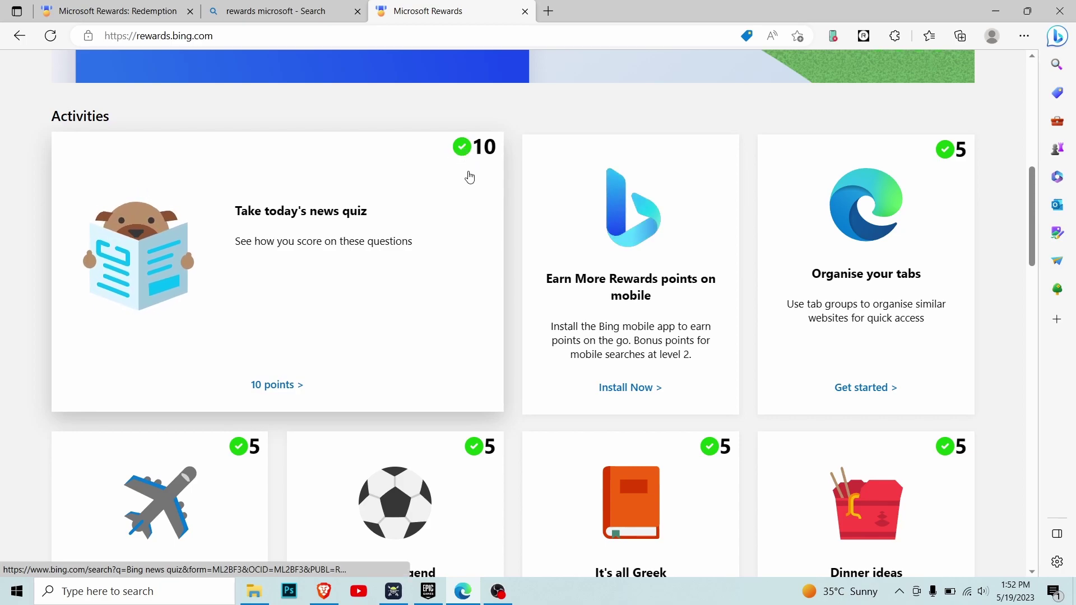
pyautogui.scroll(1, 469, 177)
pyautogui.scroll(-2, 478, 312)
pyautogui.scroll(2, 487, 353)
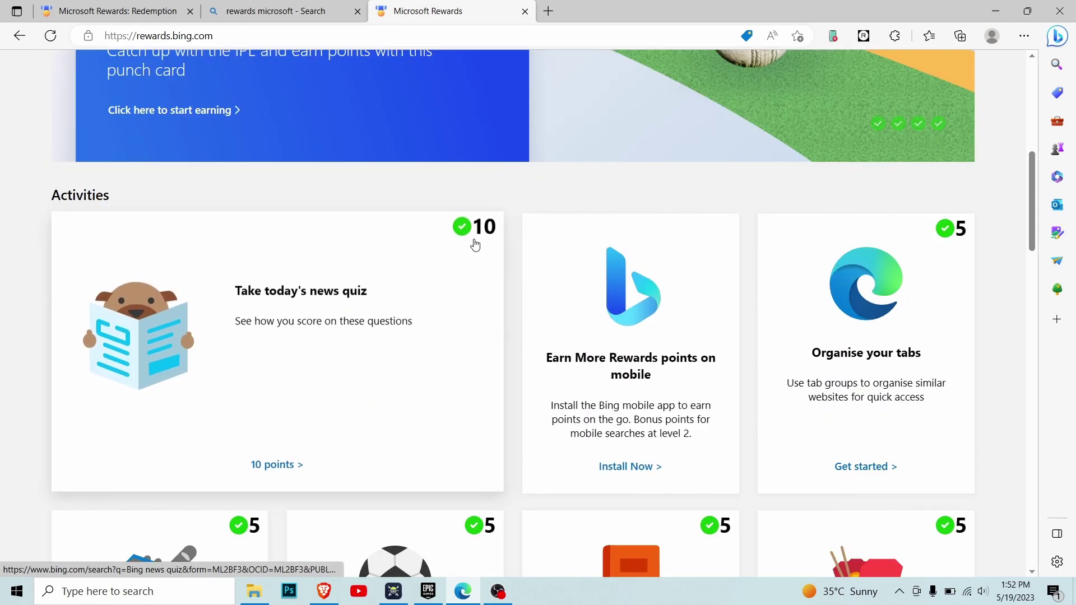
# Check the points breakdown (PC search 90/90, mobile 0/60, Edge bonus 12/12), then close it
pyautogui.scroll(8, 612, 432)
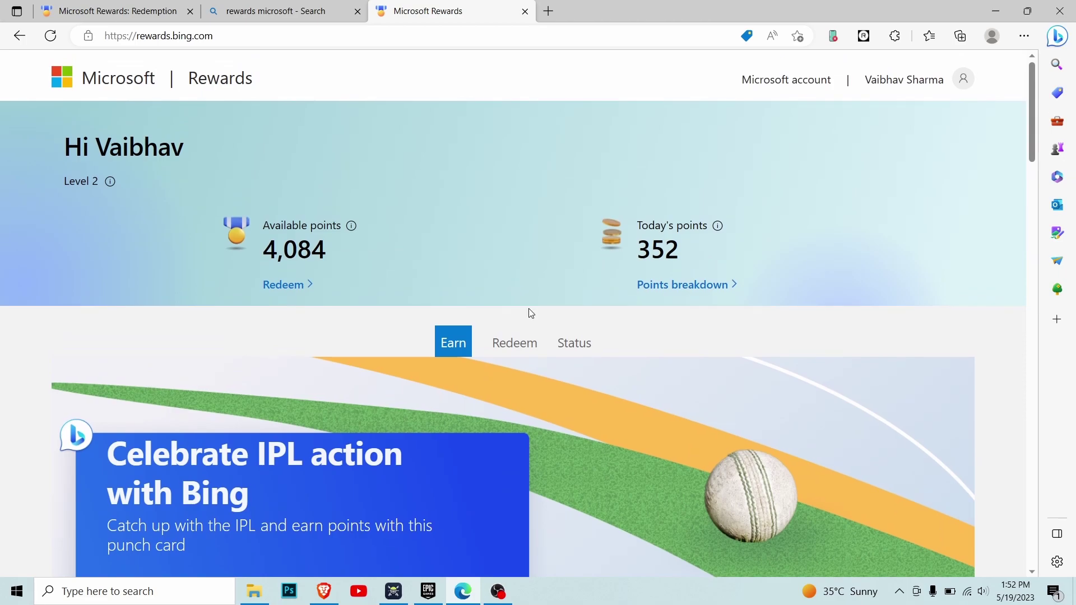
pyautogui.scroll(-1, 584, 421)
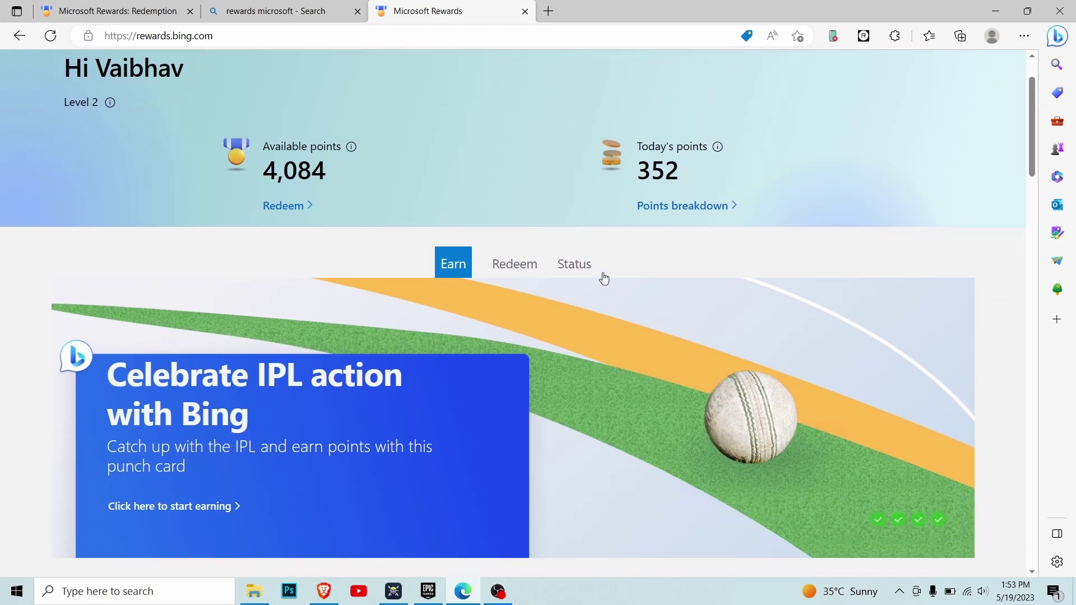
pyautogui.click(699, 211)
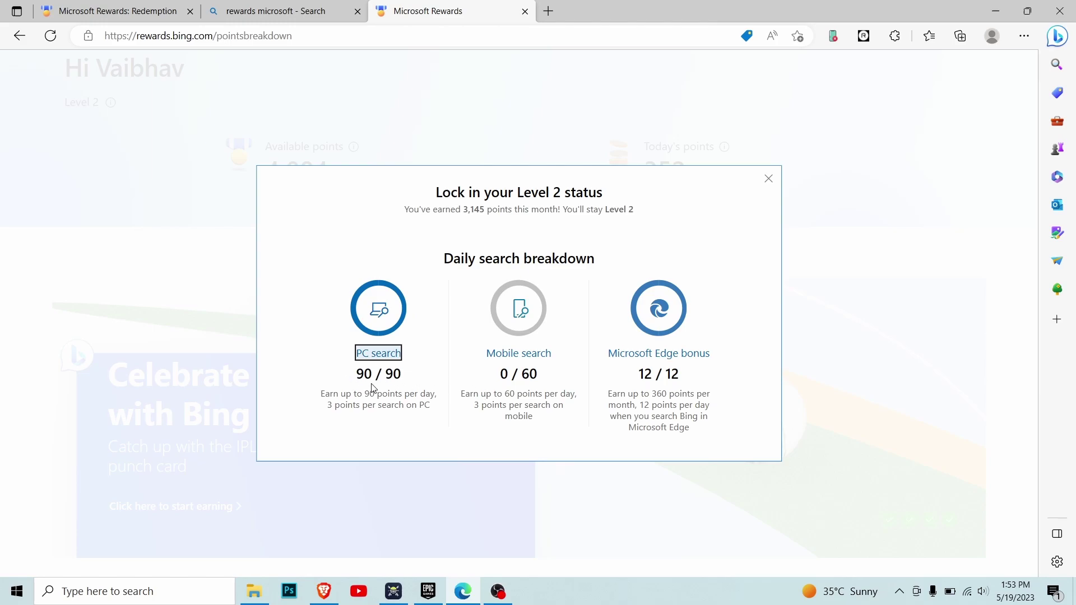
pyautogui.moveTo(527, 385); pyautogui.dragTo(564, 386)
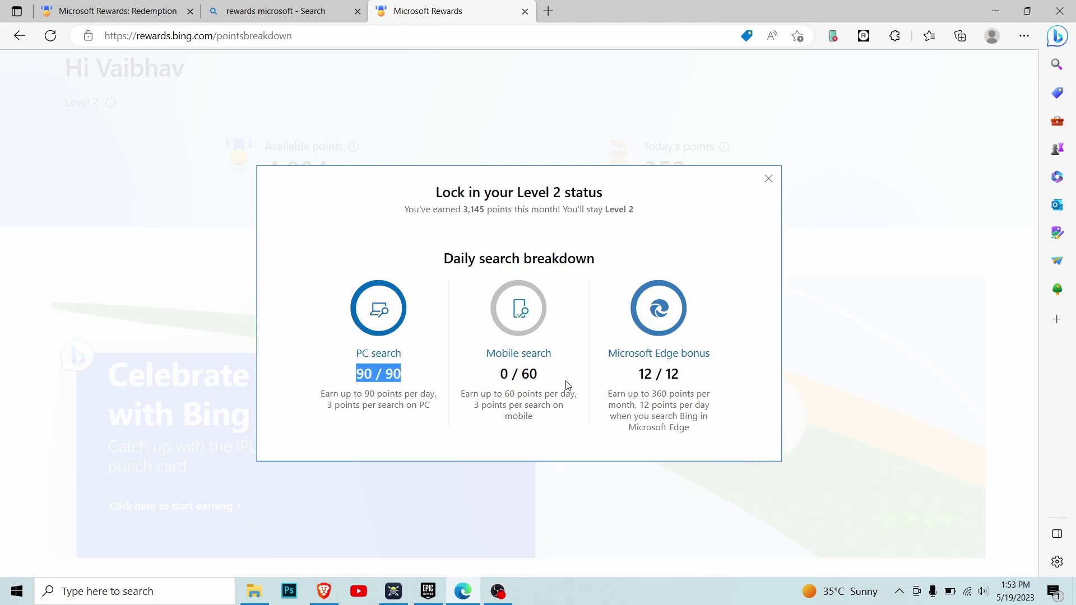
pyautogui.click(674, 381)
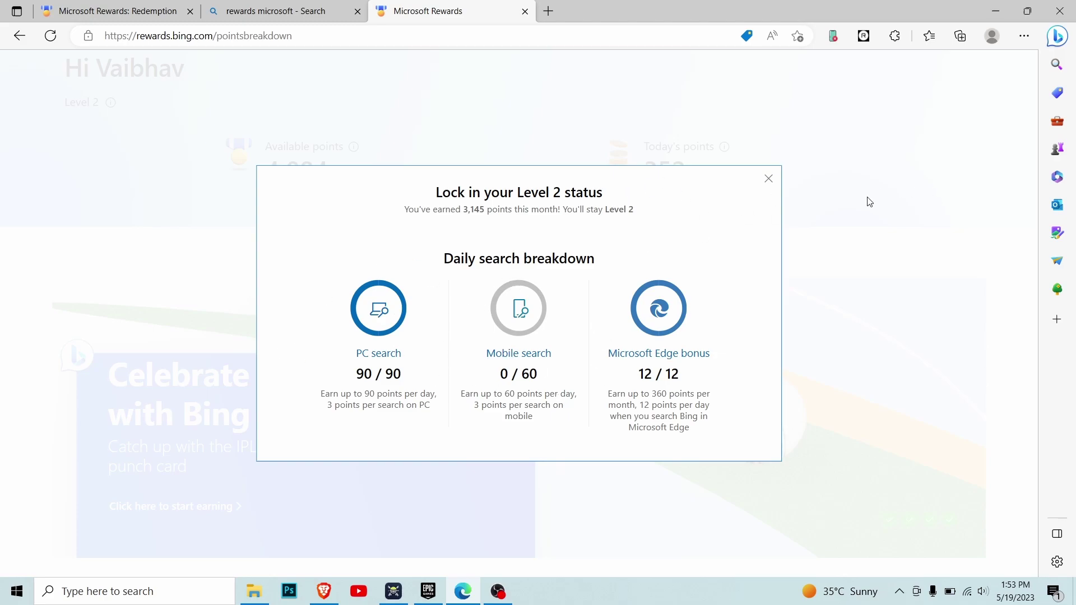
pyautogui.click(768, 179)
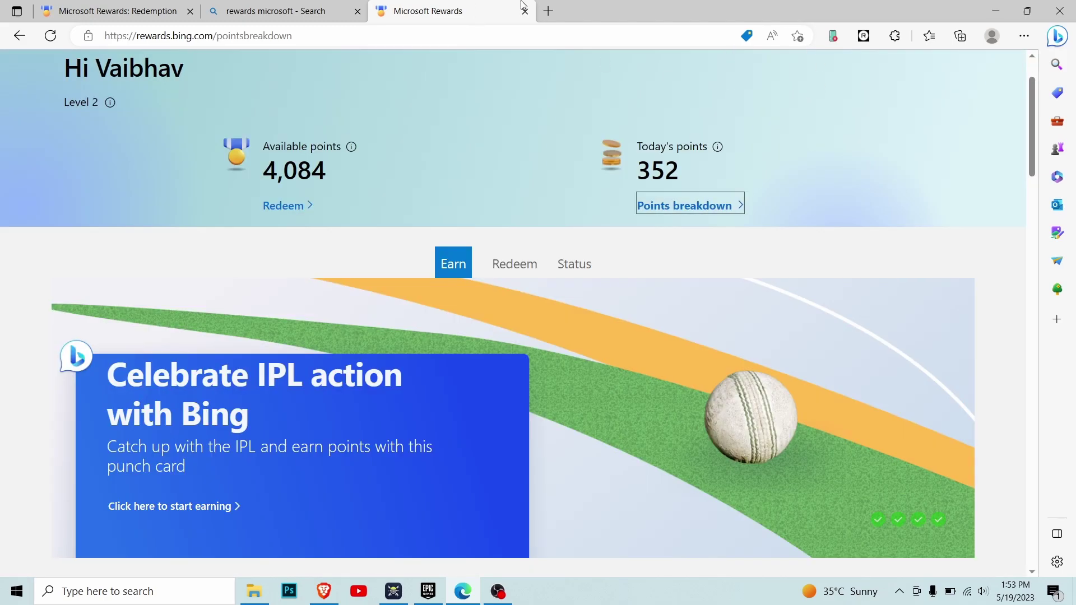
# In a new tab, search for the rewardsleet extension and open its Edge Add-ons page
pyautogui.click(548, 11)
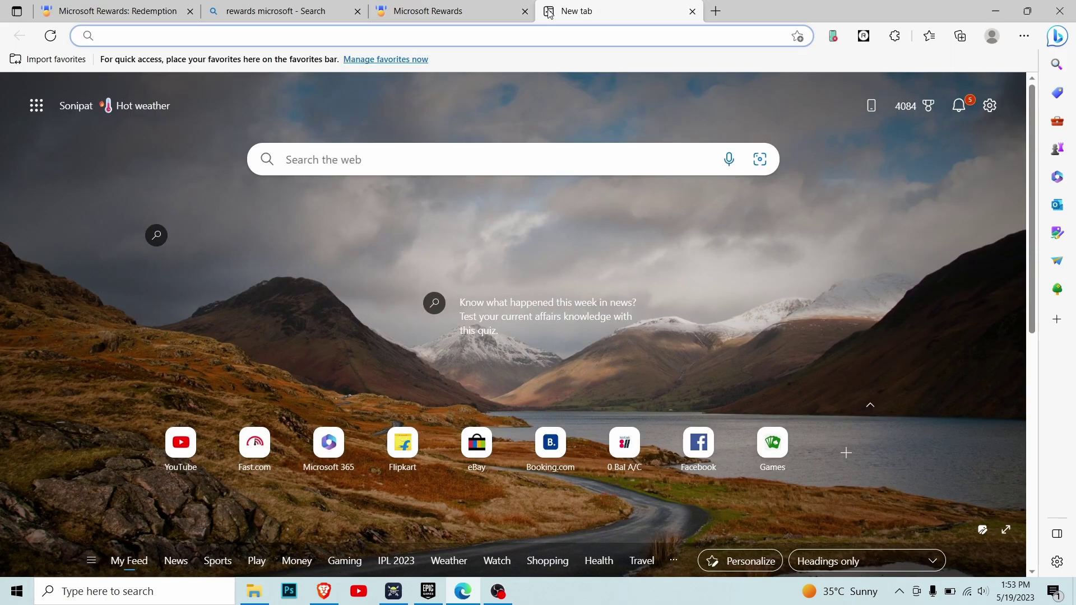
pyautogui.click(362, 40)
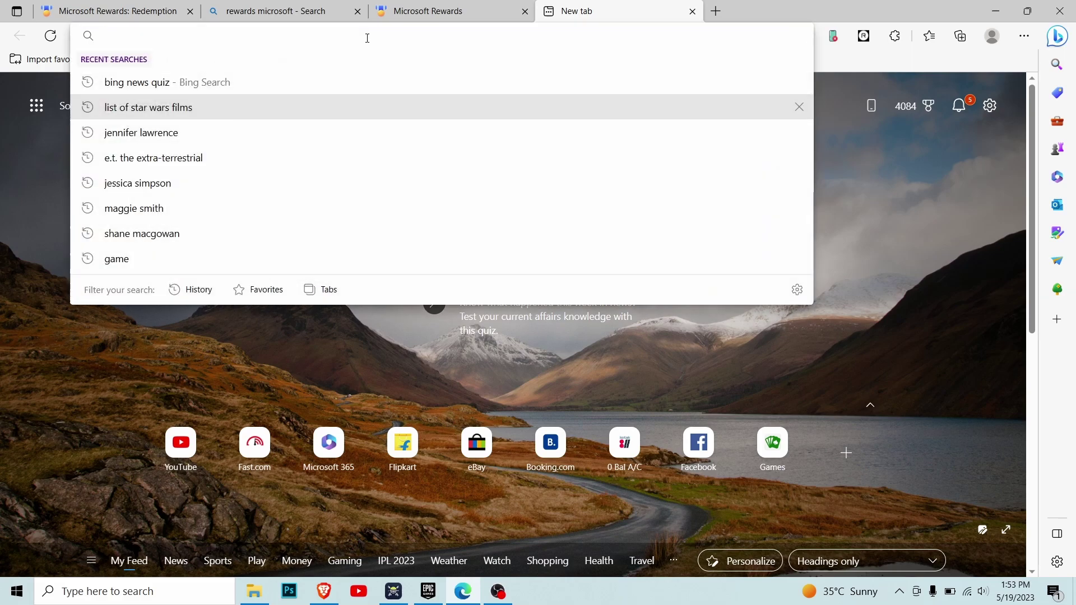
pyautogui.write('rewarzs')
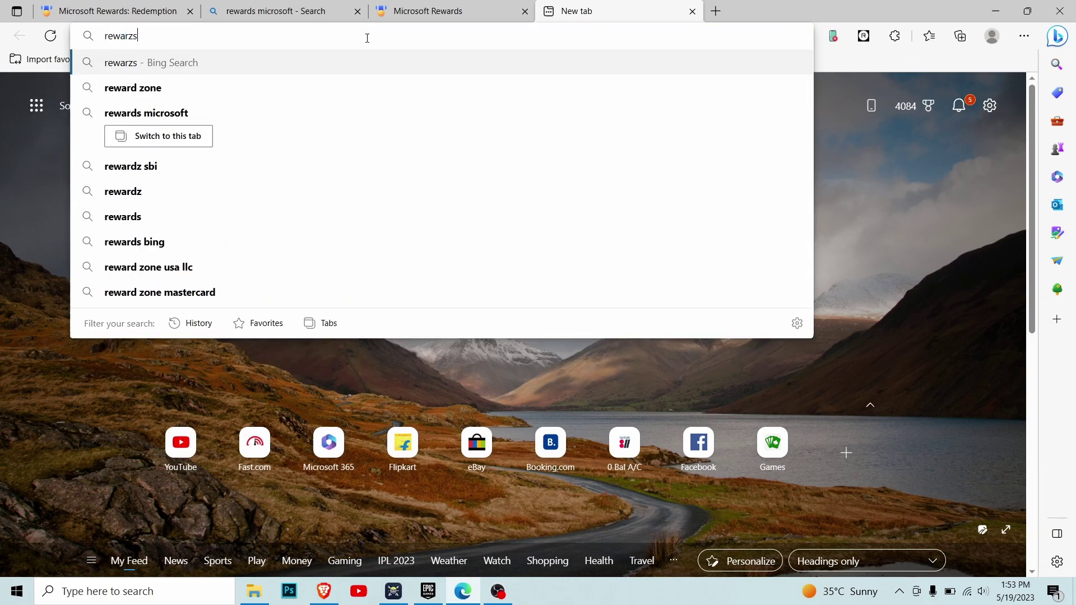
pyautogui.write('leet')
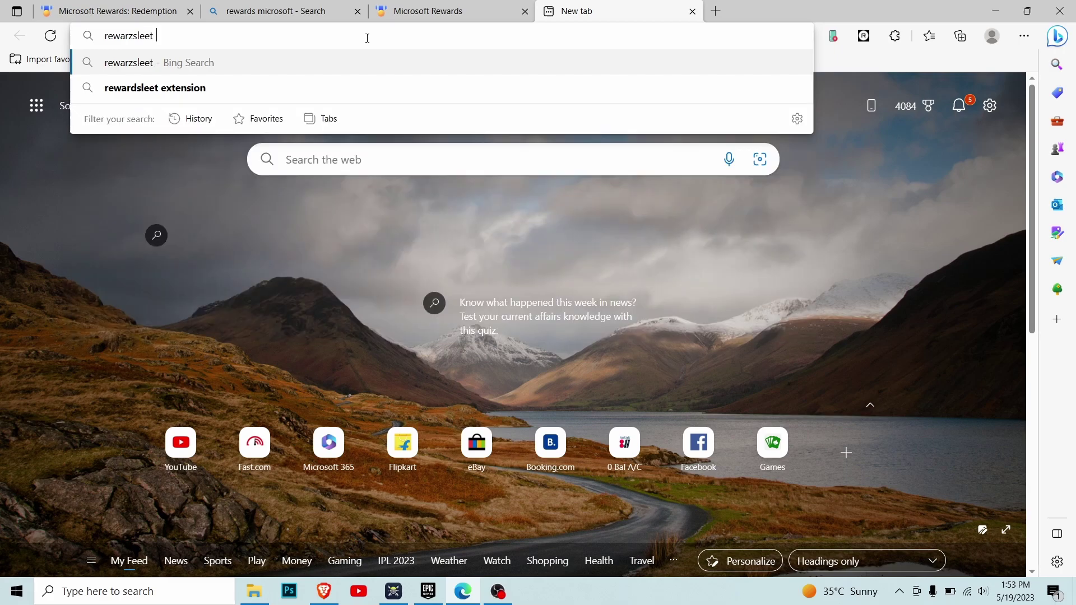
pyautogui.click(143, 88)
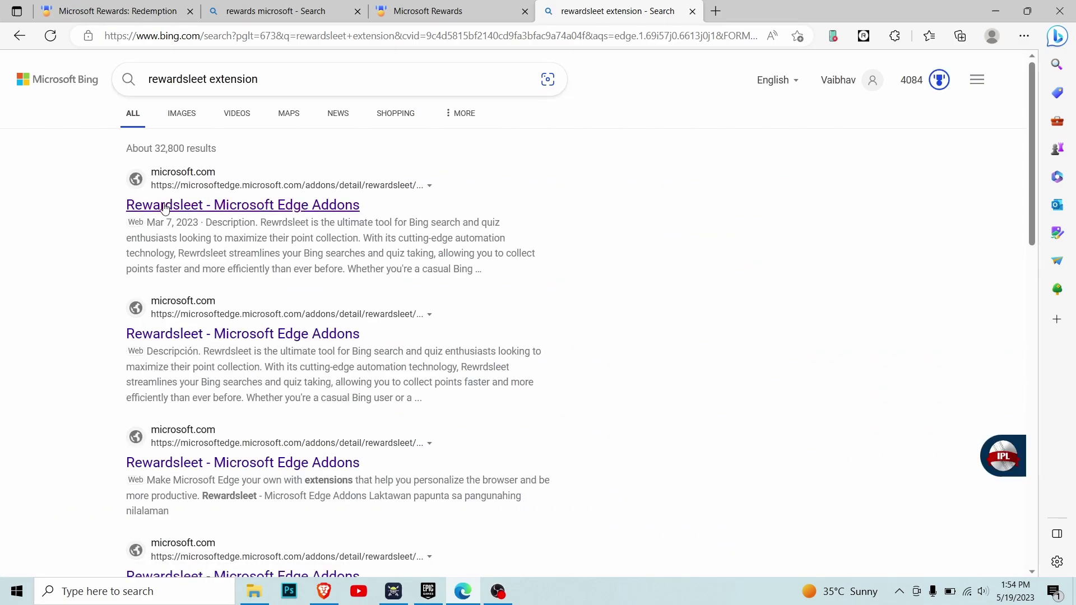
pyautogui.click(227, 212)
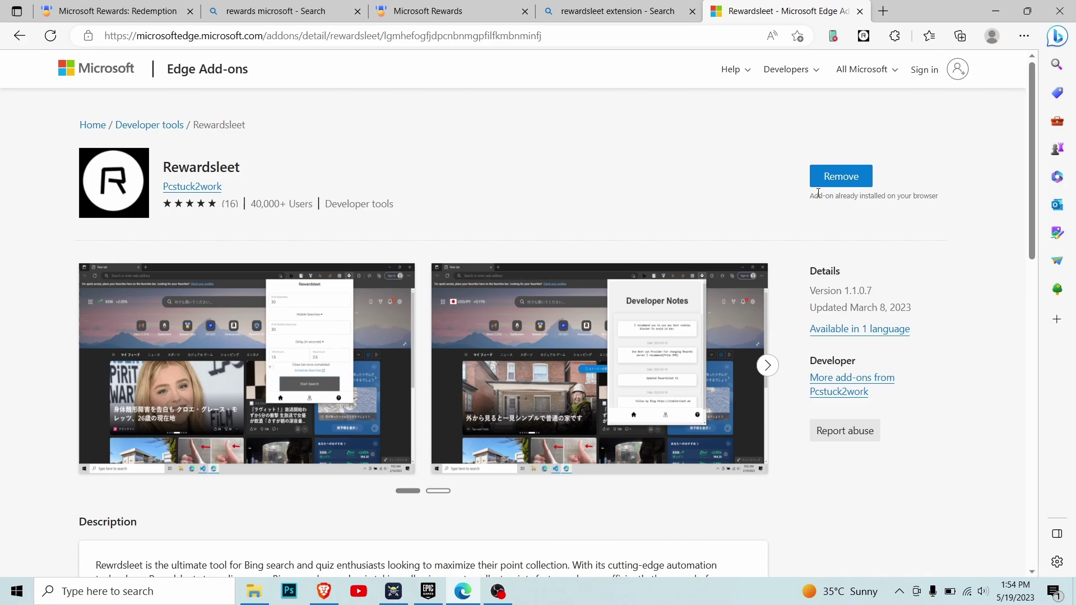
# Start Rewardsleet with 90 PC and 60 mobile searches at a 4–5 second delay
pyautogui.click(895, 36)
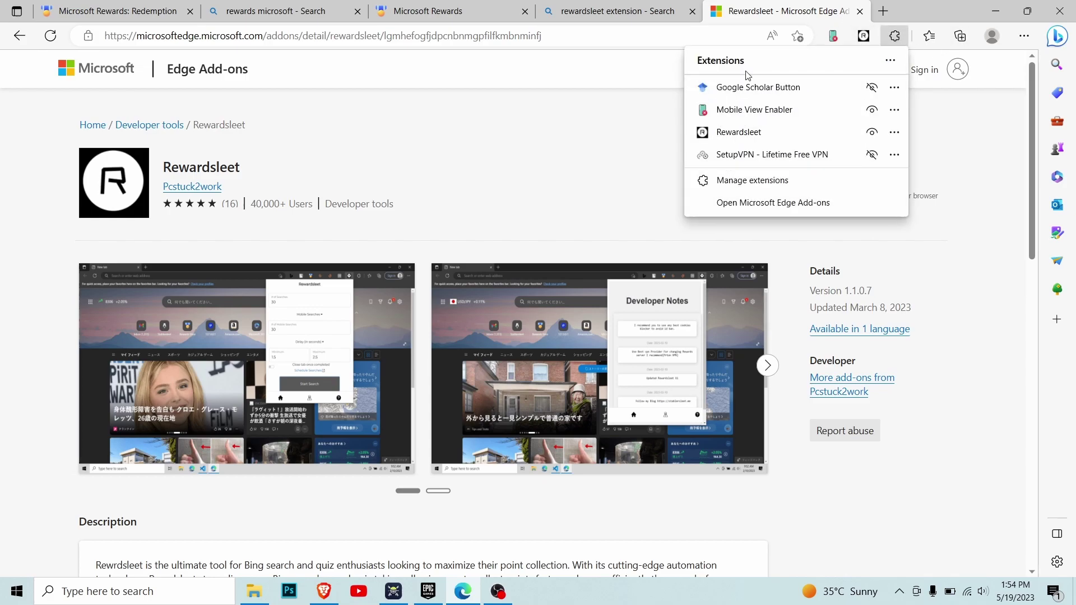
pyautogui.click(860, 241)
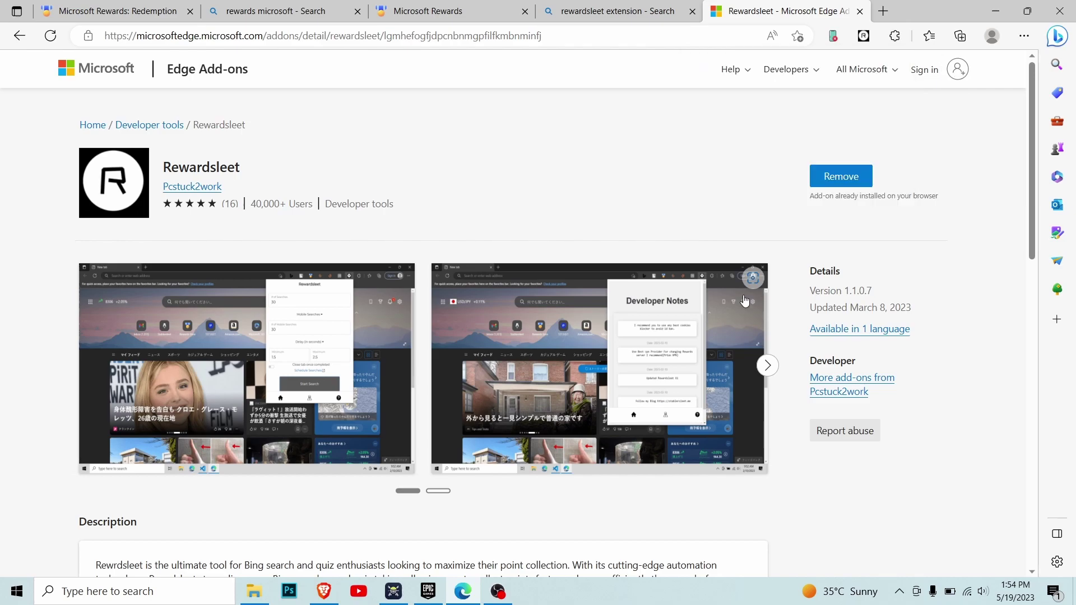
pyautogui.click(863, 37)
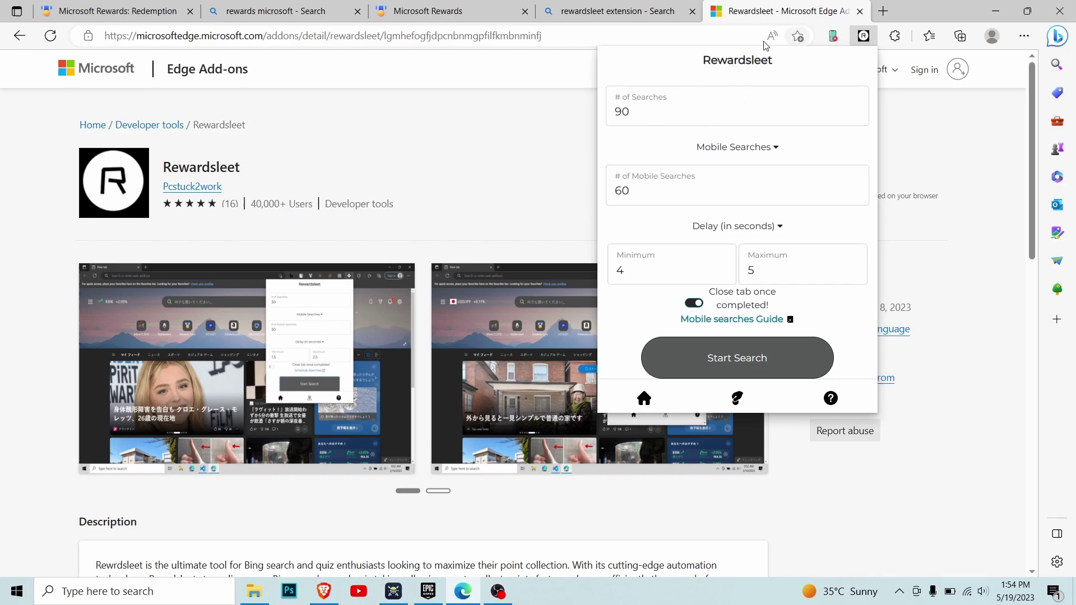
pyautogui.click(632, 113)
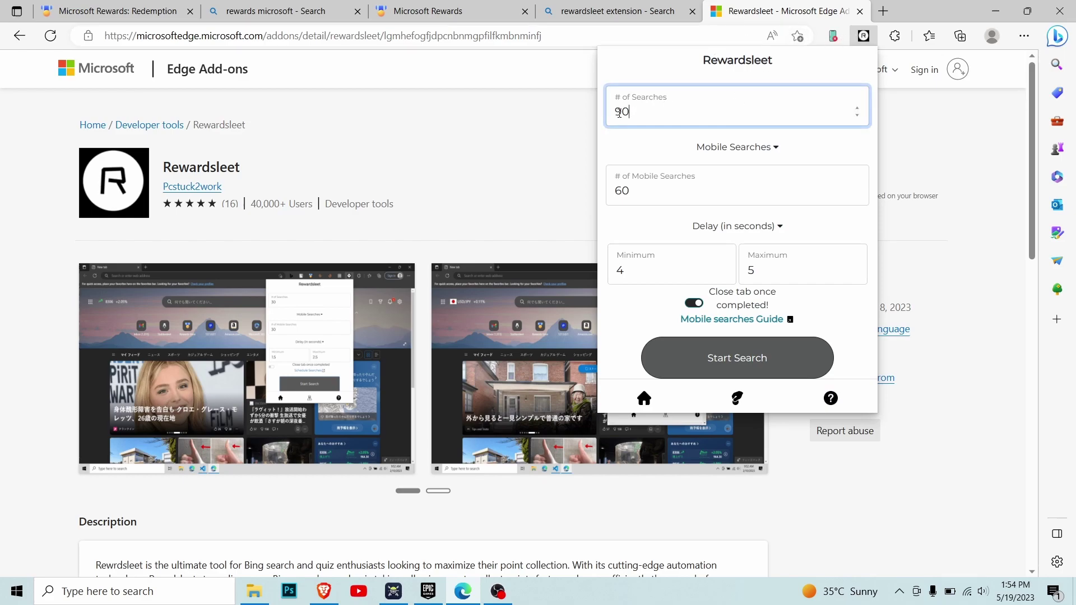
pyautogui.moveTo(630, 113); pyautogui.dragTo(554, 102)
pyautogui.click(552, 132)
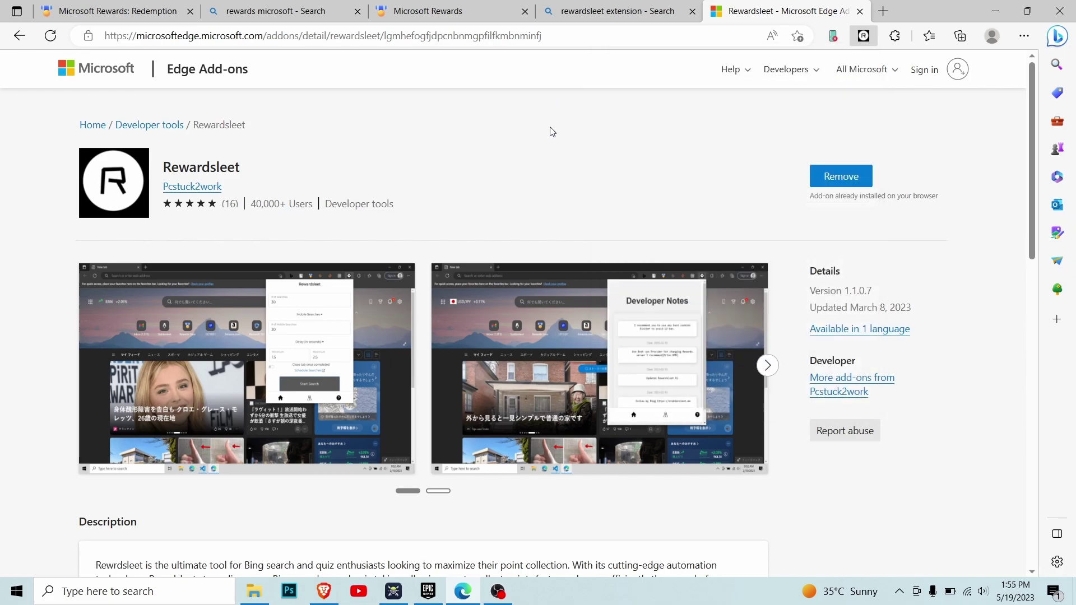
pyautogui.click(864, 35)
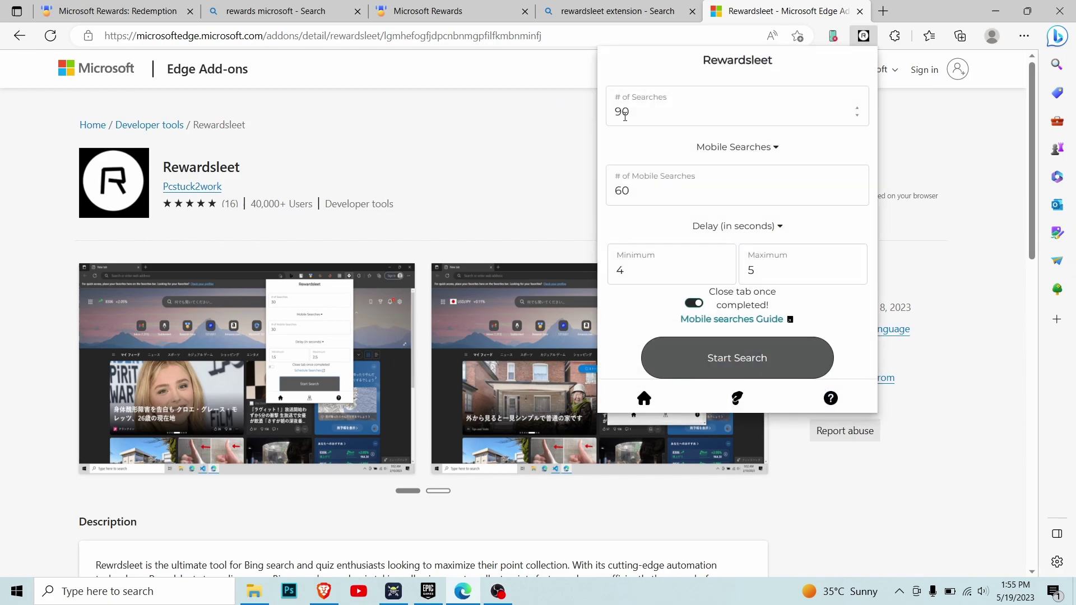
pyautogui.moveTo(633, 114); pyautogui.dragTo(610, 121)
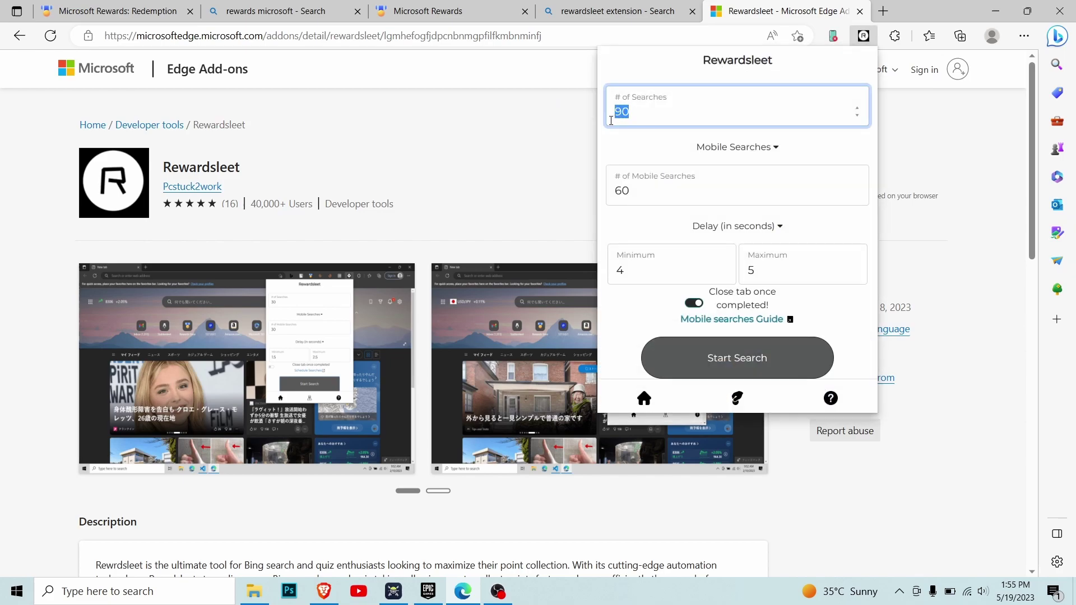
pyautogui.click(643, 111)
pyautogui.press('Tab')
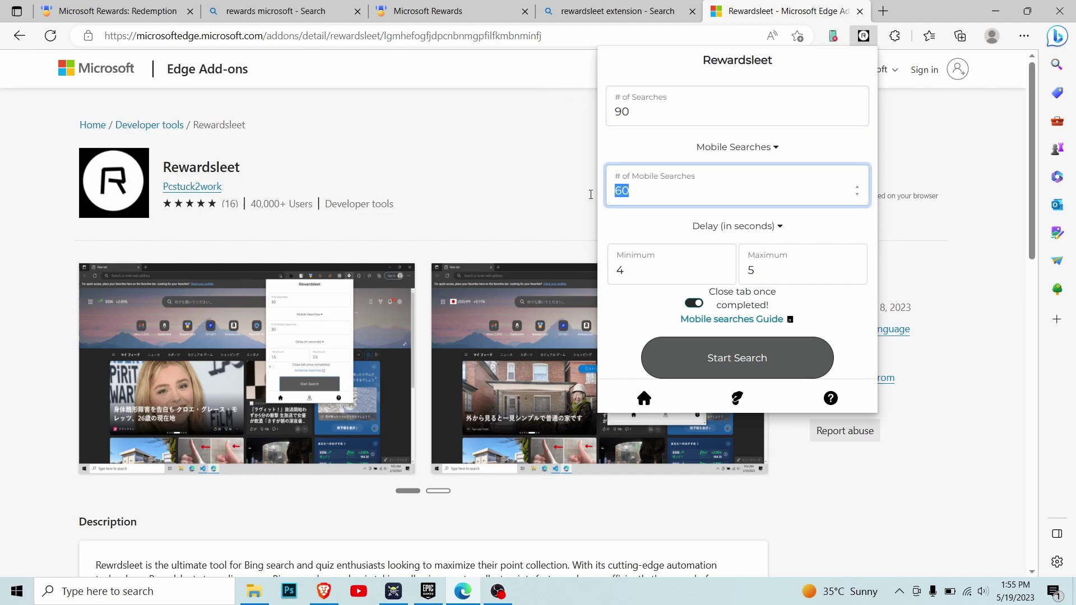
pyautogui.click(658, 197)
pyautogui.click(709, 358)
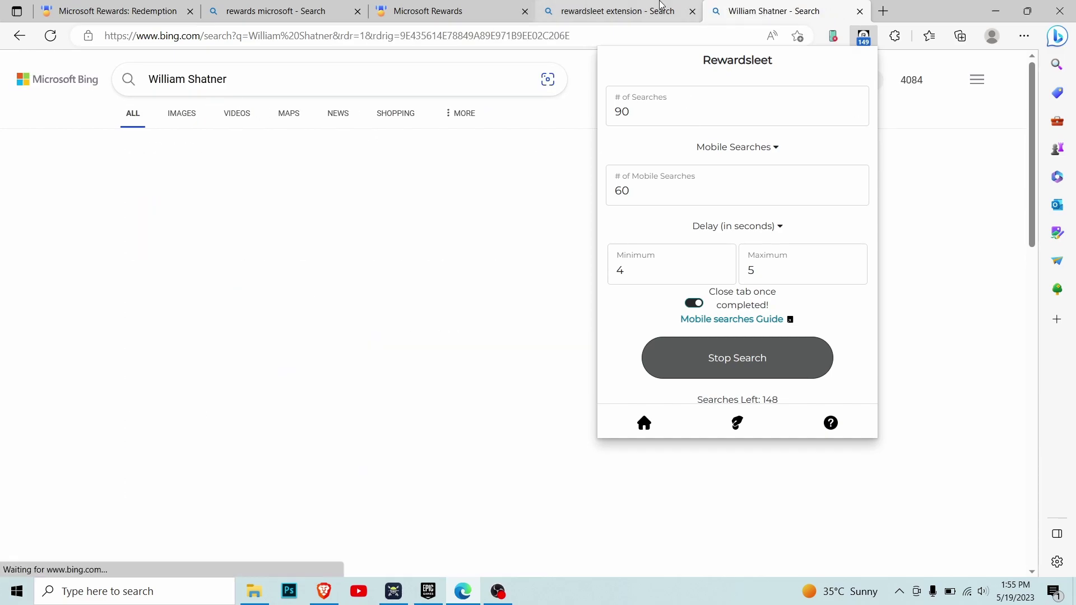
# Bring the Brave window with Flipkart's Gift Cards page (₹0 balance) to the front
pyautogui.click(995, 11)
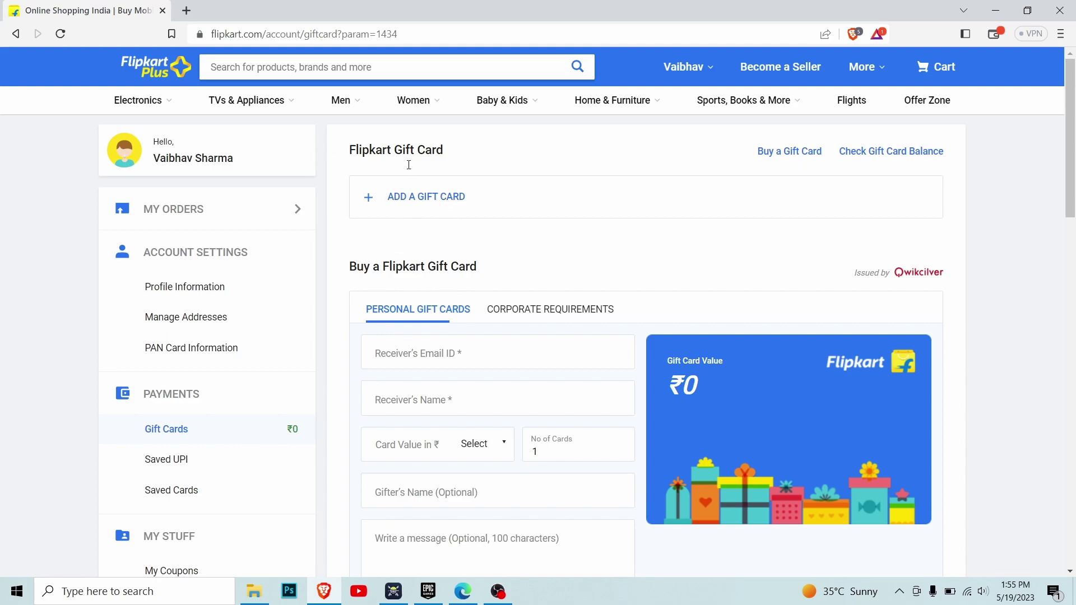
# Open and dismiss Flipkart's add-gift-card form, then return to Edge's rewardsleet extension results
pyautogui.click(435, 197)
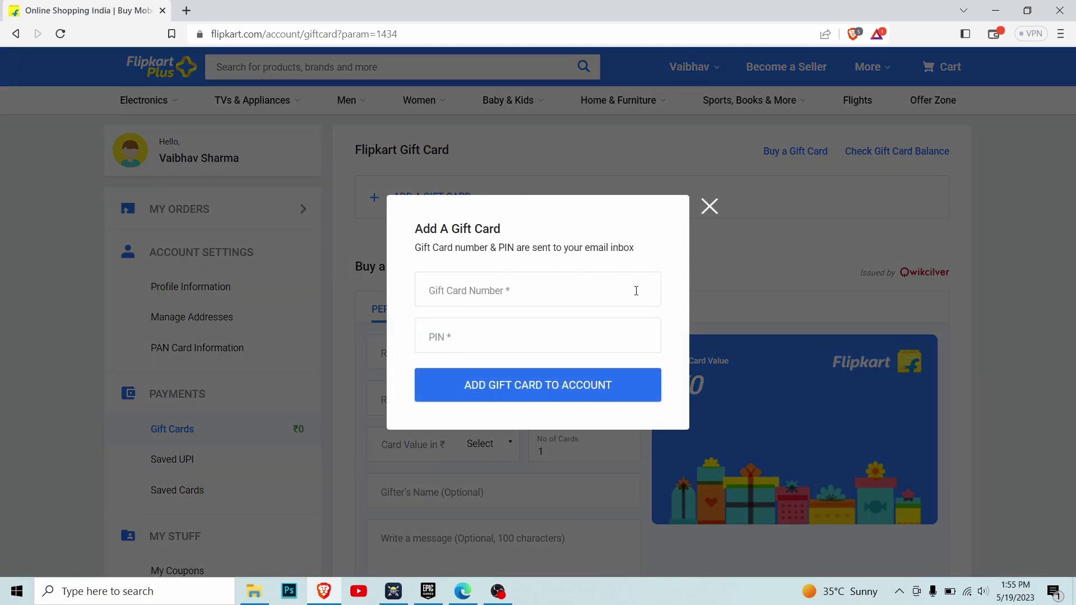
pyautogui.press('Escape')
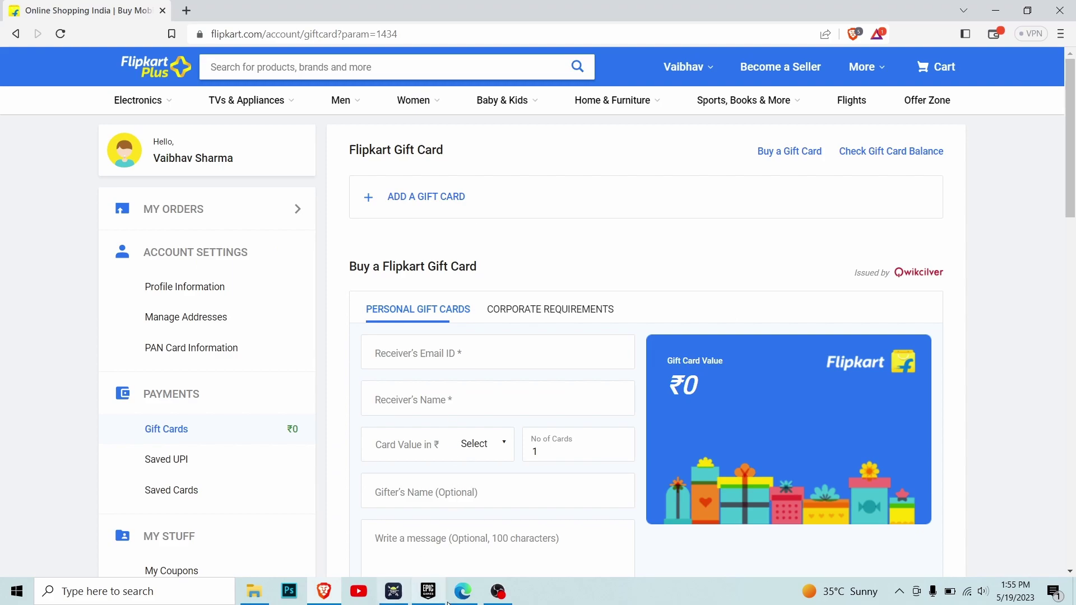
pyautogui.click(463, 591)
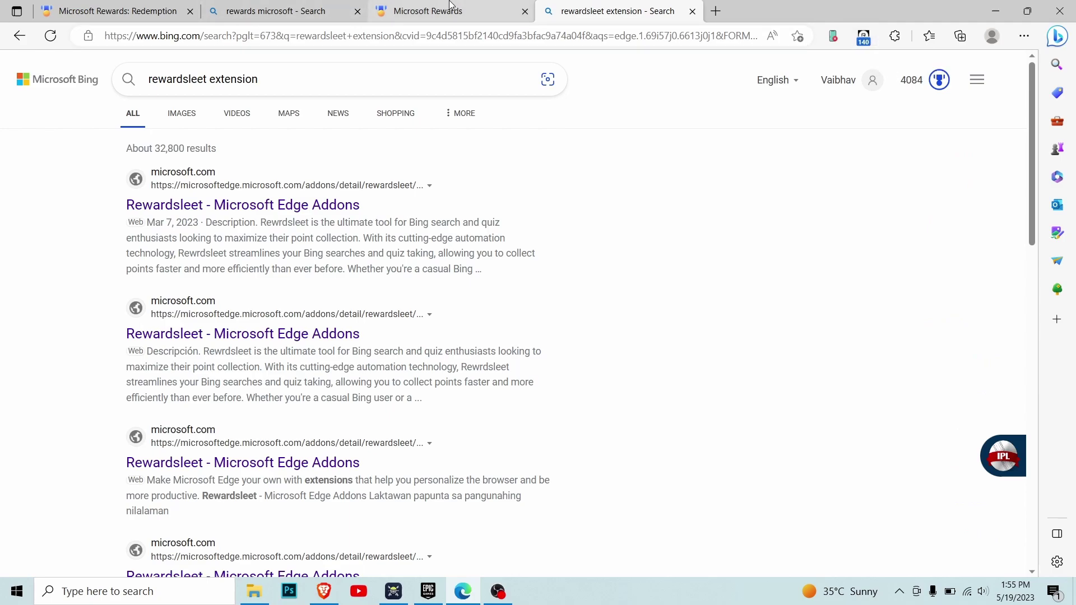
# From the Rewards dashboard, choose the ₹250 Flipkart Gift Card (4,000 points) and begin redeeming it
pyautogui.click(374, 10)
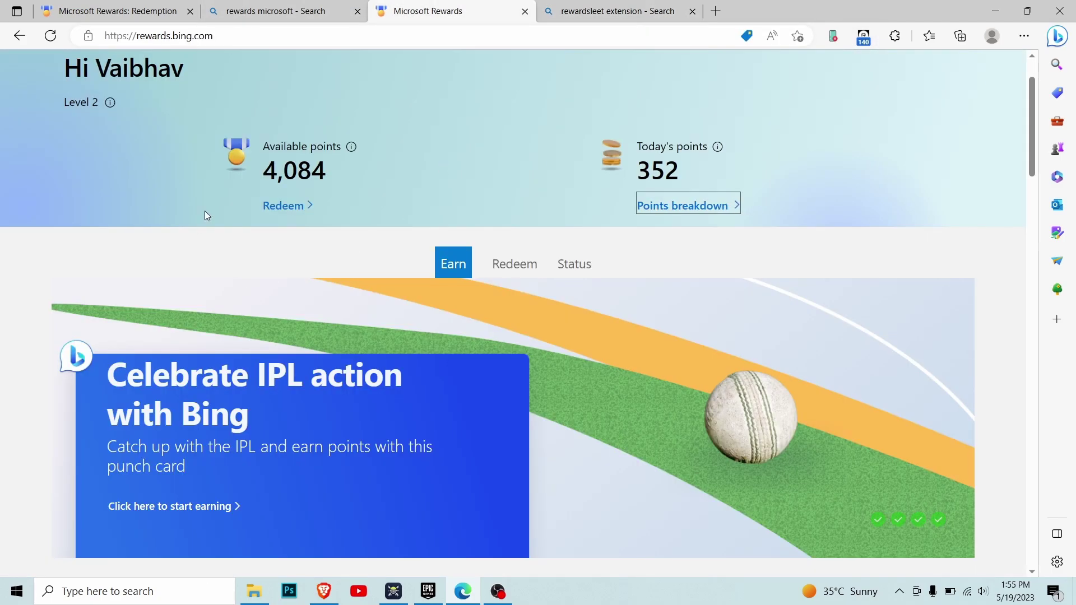
pyautogui.click(308, 208)
pyautogui.scroll(-5, 728, 339)
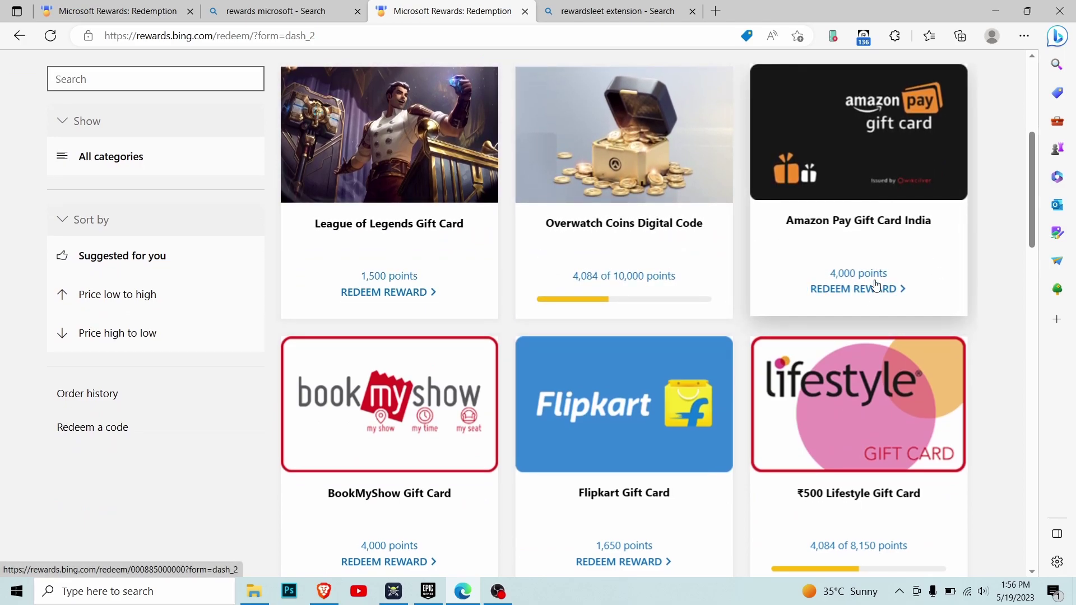
pyautogui.scroll(-2, 606, 376)
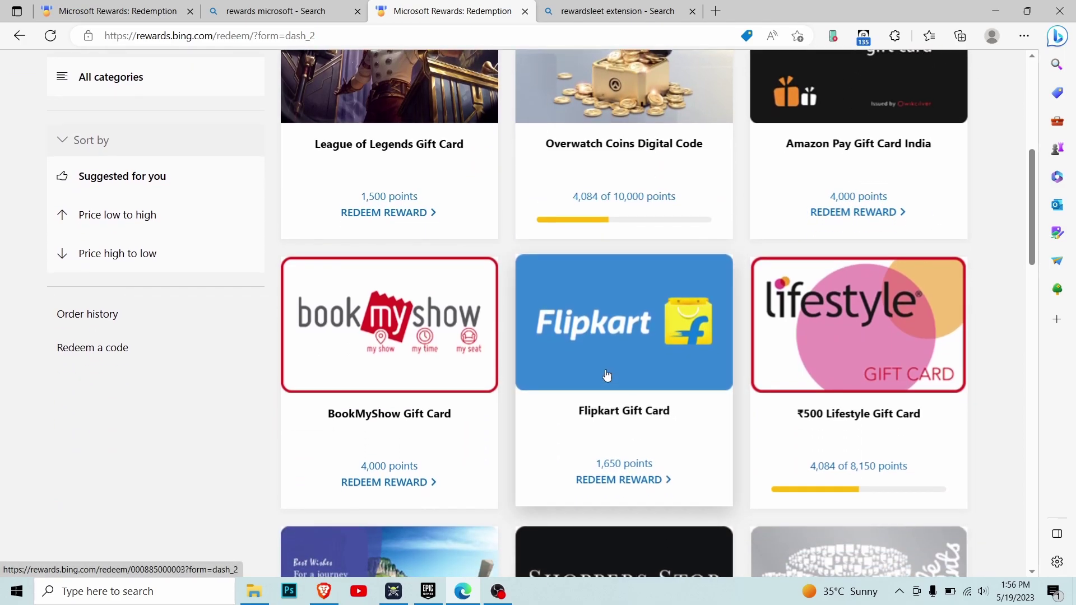
pyautogui.click(606, 375)
pyautogui.click(342, 241)
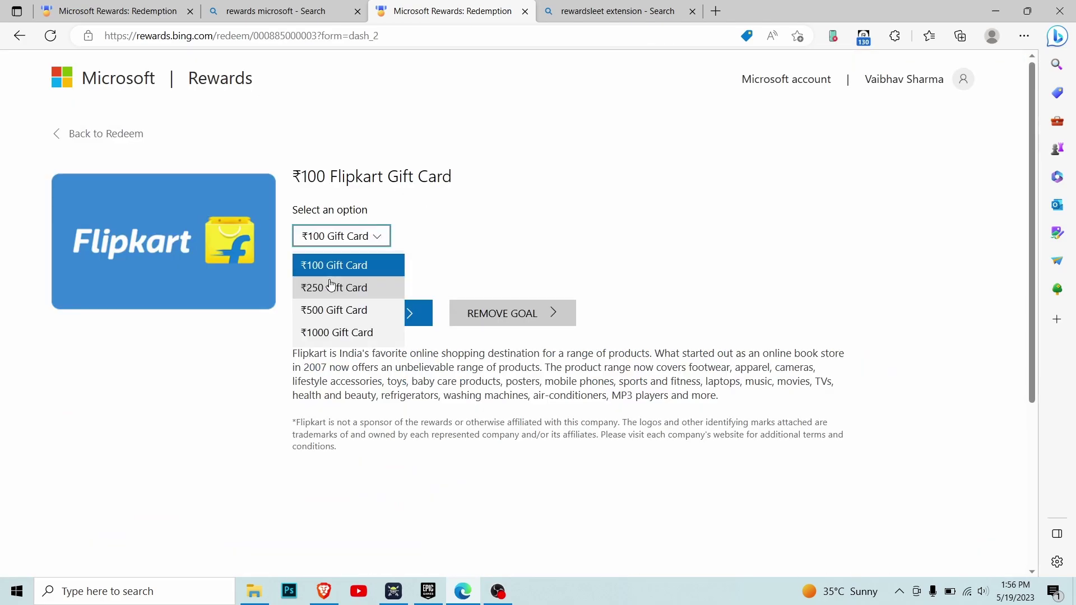
pyautogui.click(330, 286)
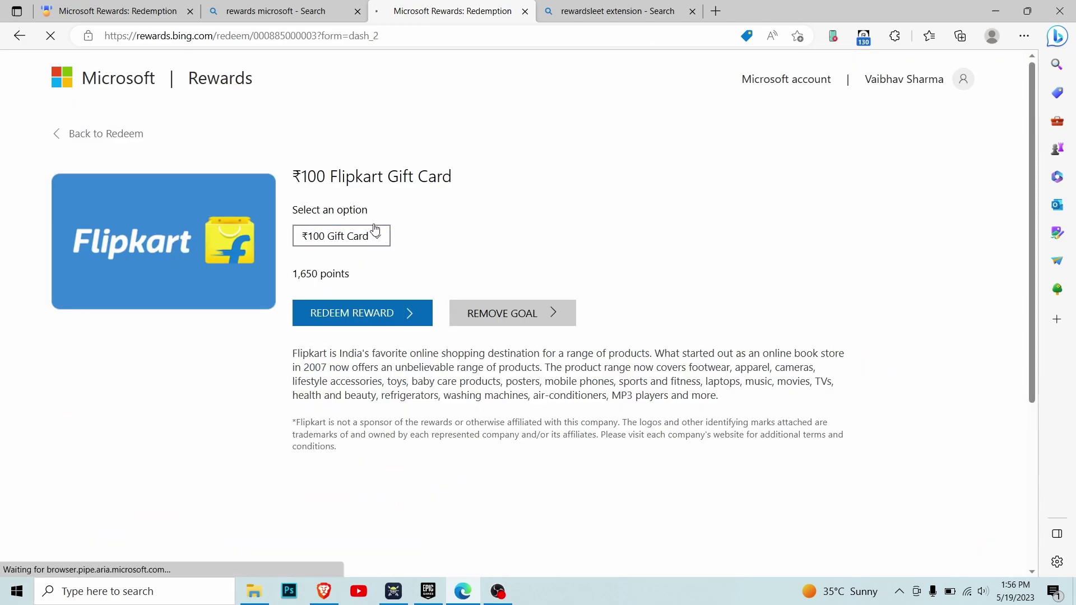
pyautogui.click(373, 331)
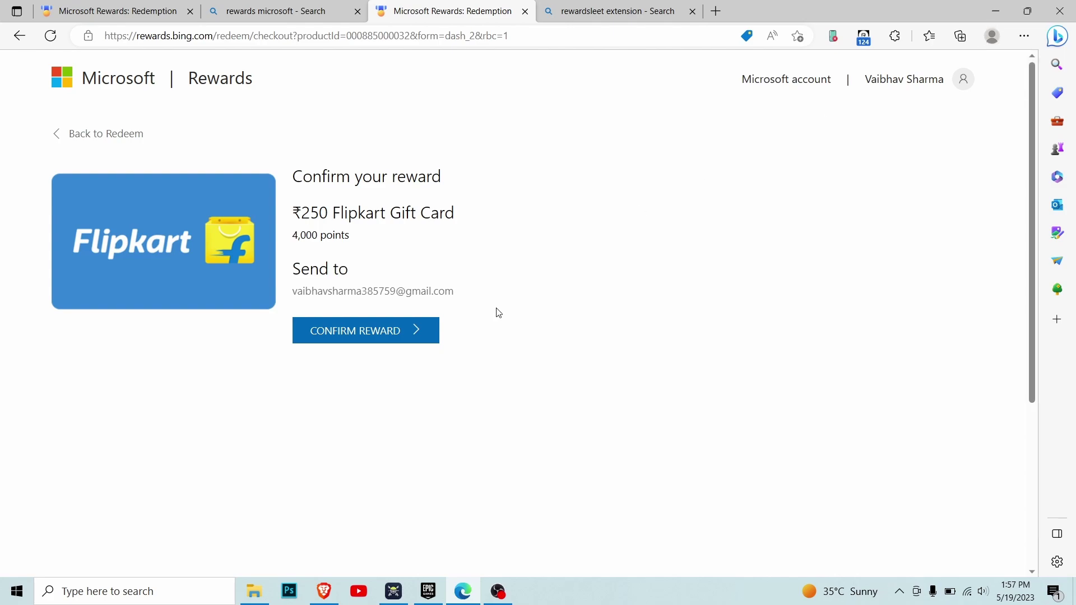
# Confirm redeeming 4,000 points for the ₹250 Flipkart Gift Card
pyautogui.click(328, 338)
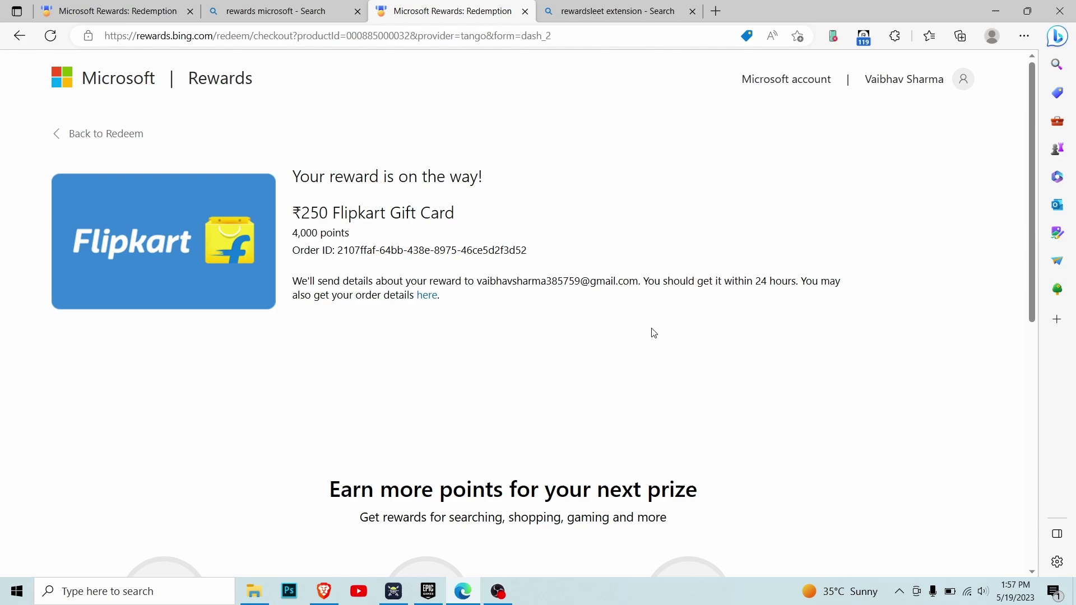
# Open Gmail in Brave and switch to the Google account that received the reward
pyautogui.hotkey('alt', 'Tab')
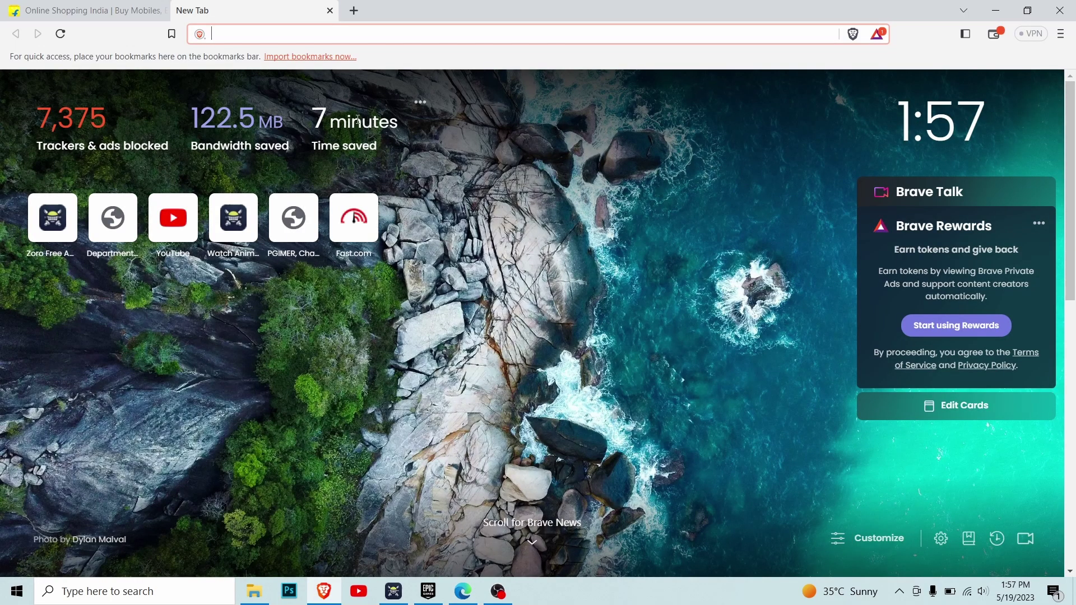
pyautogui.write('gmail')
pyautogui.click(359, 114)
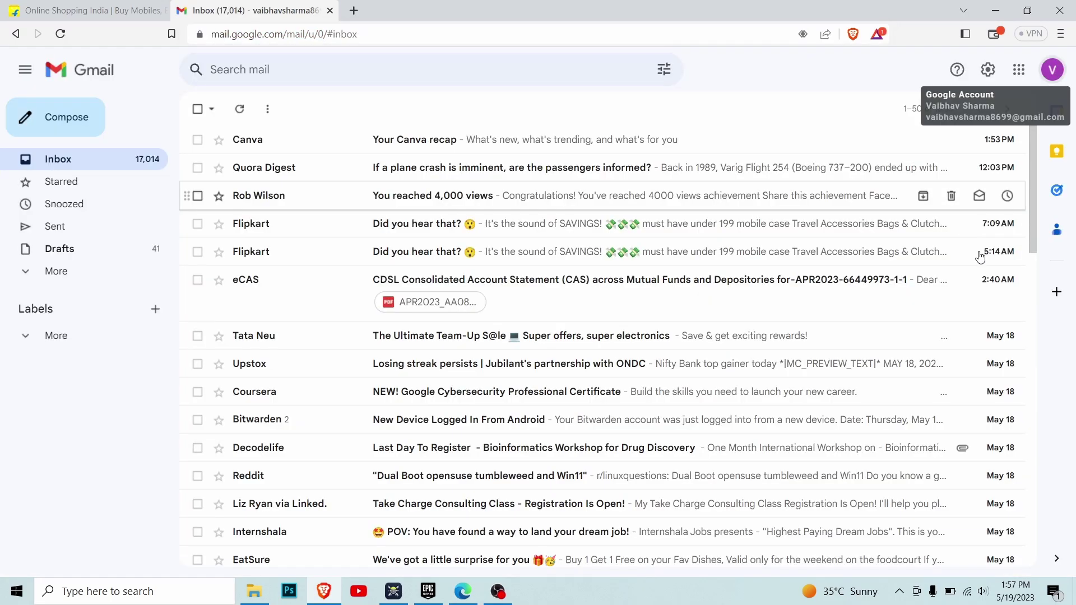
pyautogui.click(1052, 69)
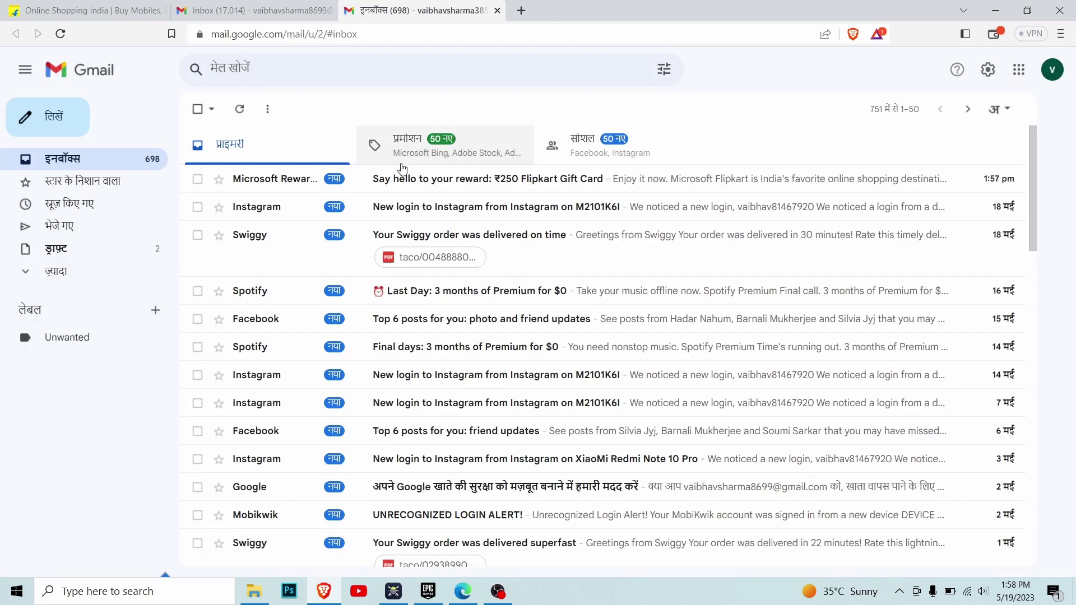
# Read the Microsoft Rewards email's gift card number and PIN, then return to the Flipkart tab
pyautogui.click(403, 184)
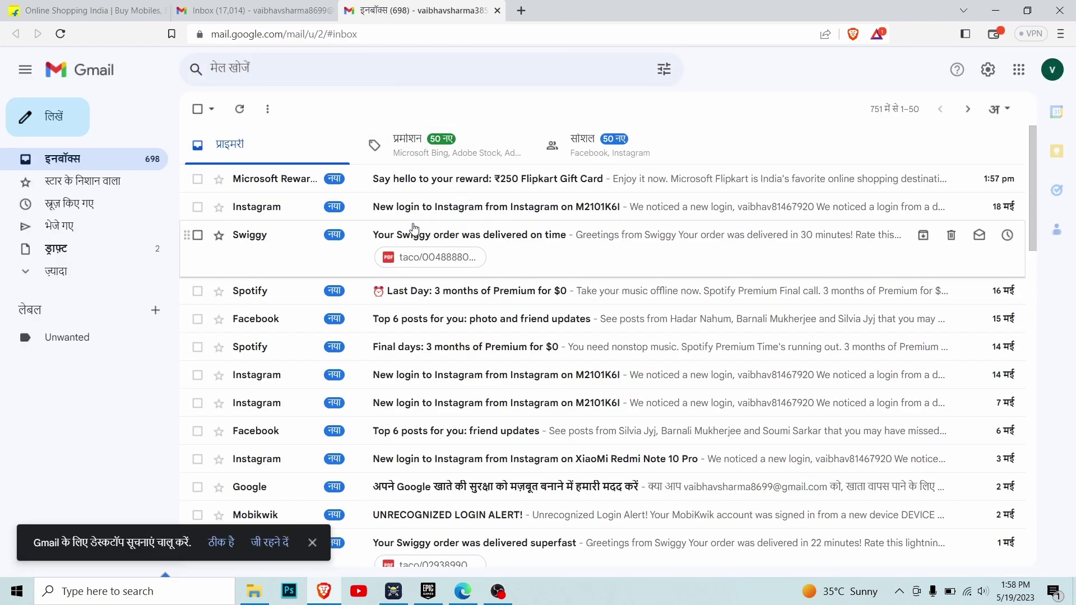
pyautogui.scroll(-3, 588, 357)
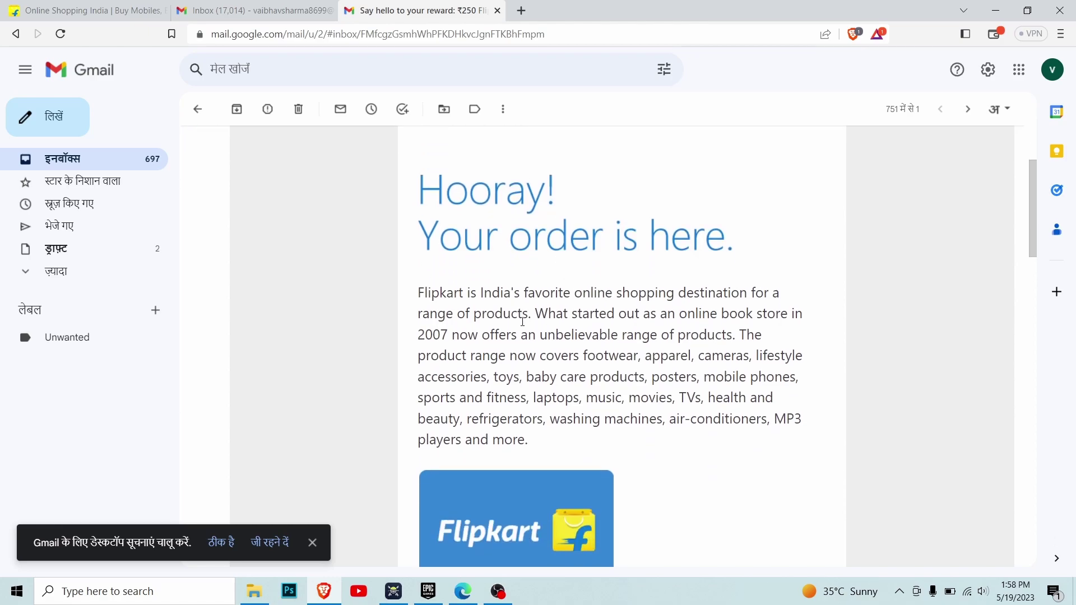
pyautogui.scroll(-6, 543, 475)
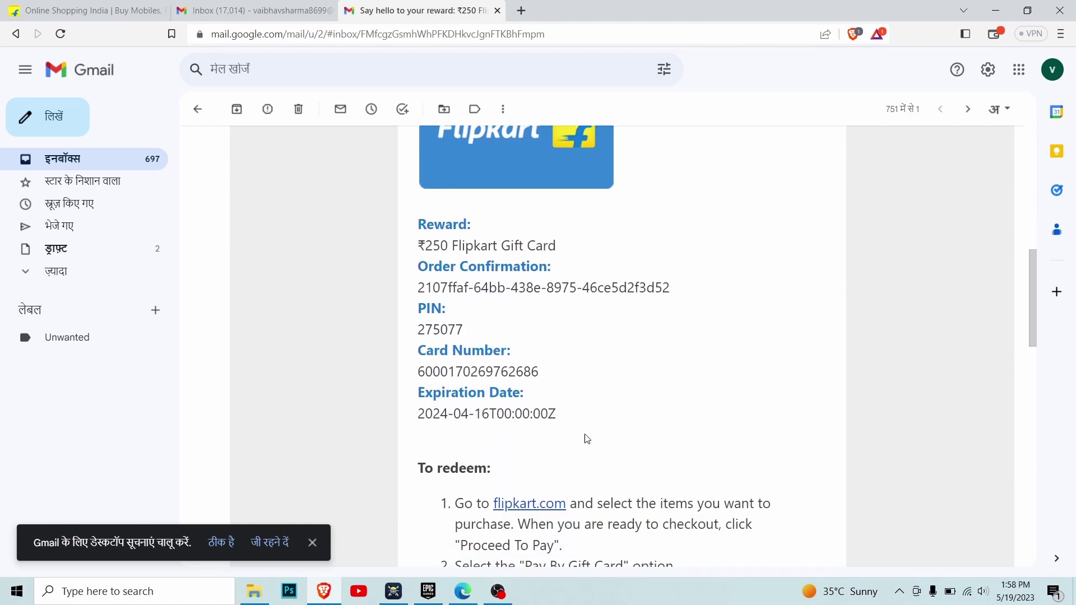
pyautogui.scroll(-2, 587, 439)
pyautogui.click(312, 543)
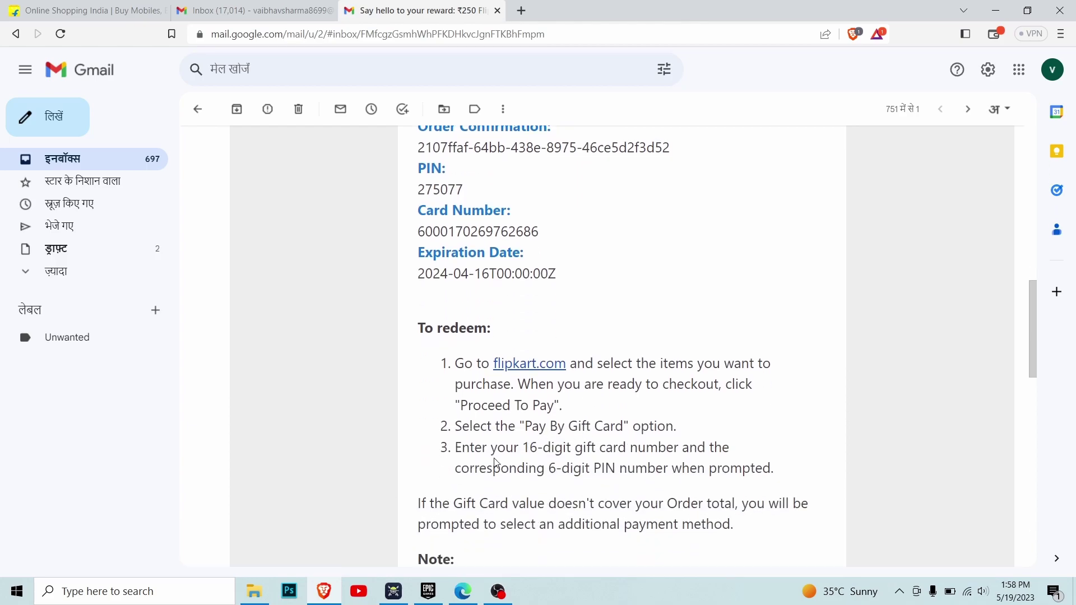
pyautogui.scroll(7, 717, 393)
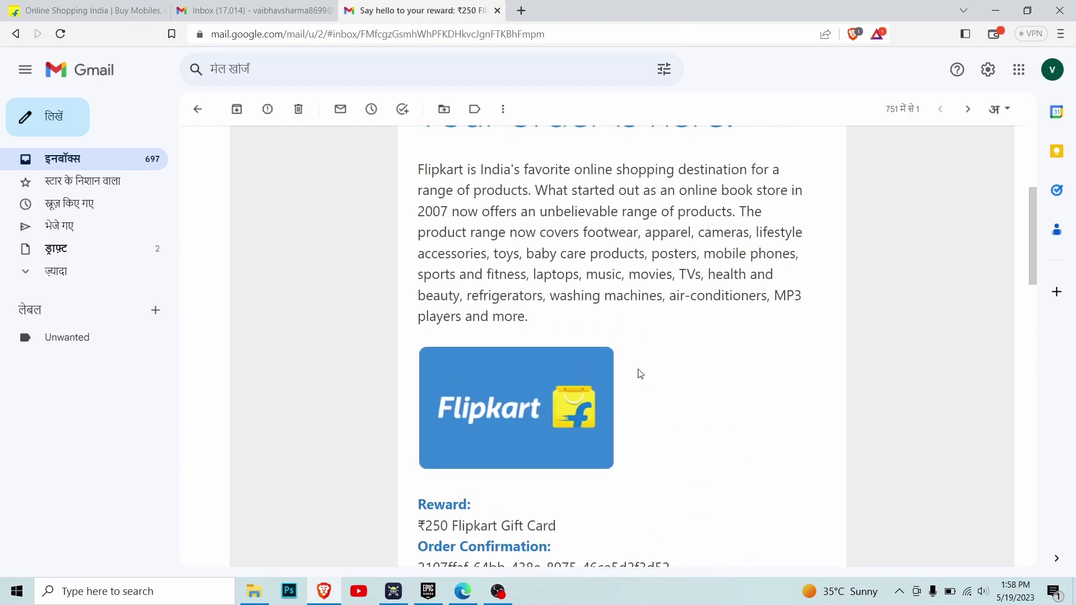
pyautogui.scroll(4, 639, 373)
pyautogui.scroll(-6, 415, 445)
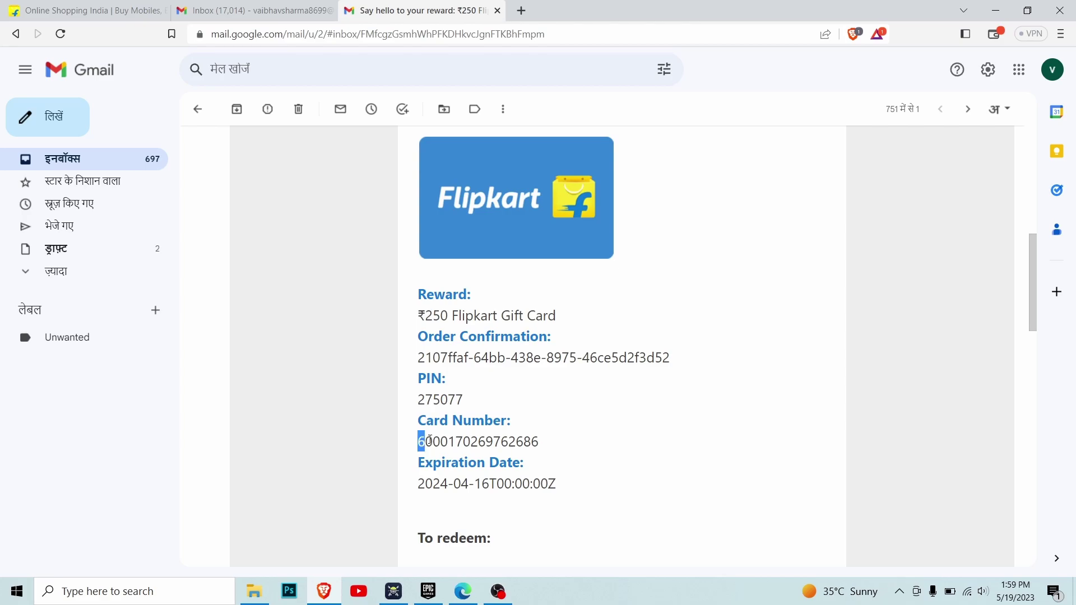
pyautogui.hotkey('ctrl', '1')
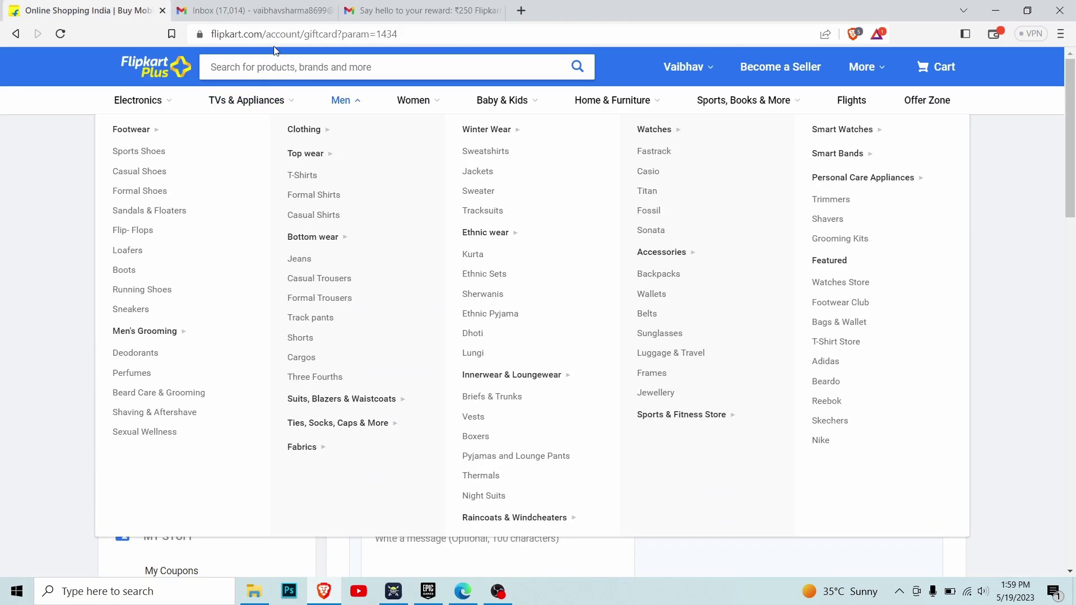
# Go from the Flipkart home page to the Flipkart gift card store
pyautogui.click(139, 78)
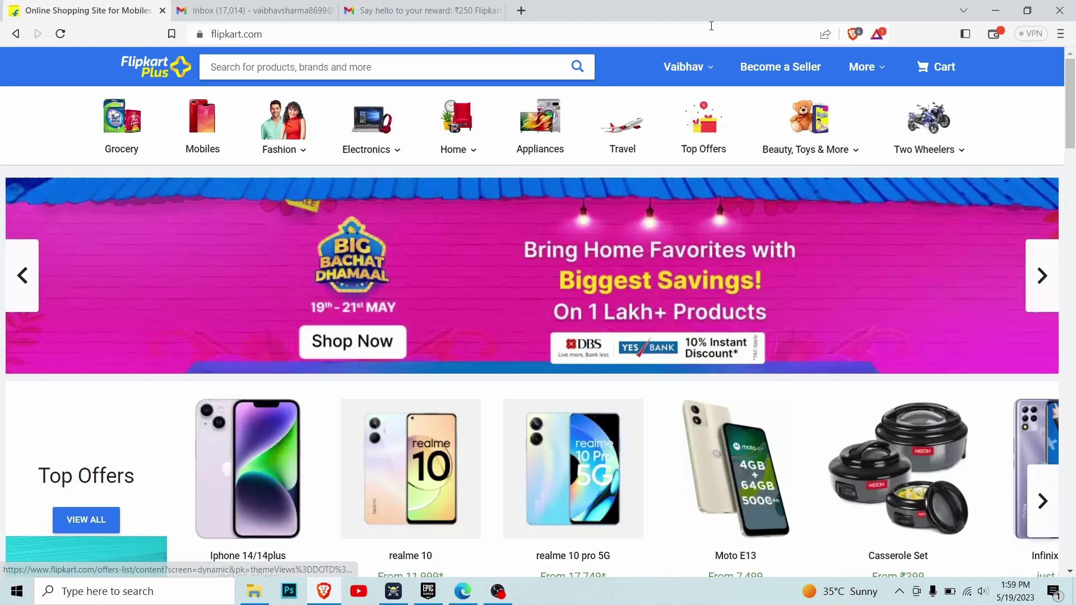
pyautogui.moveTo(683, 68)
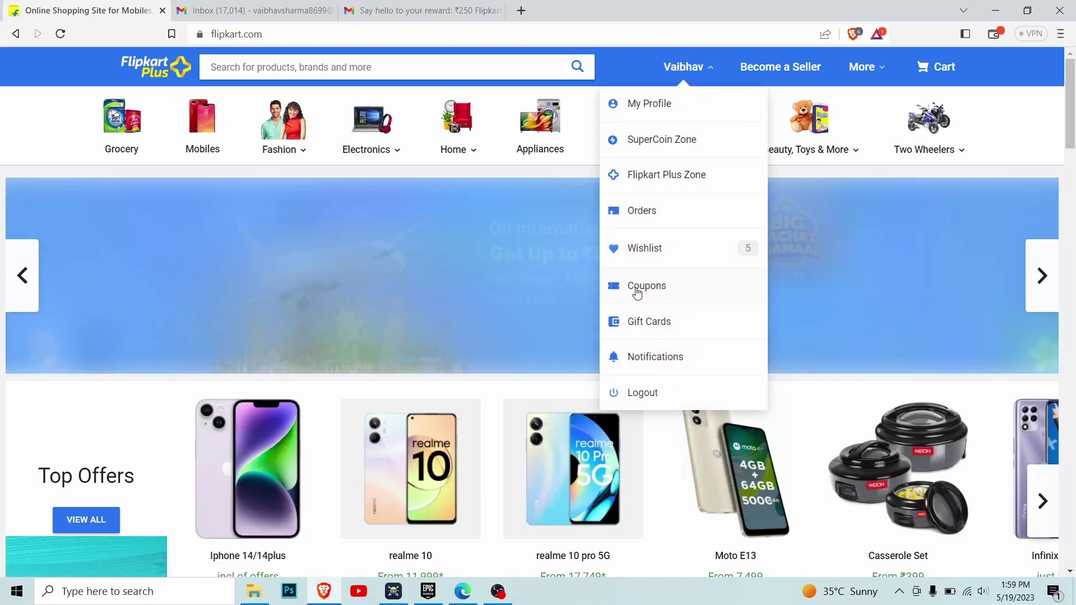
pyautogui.click(635, 326)
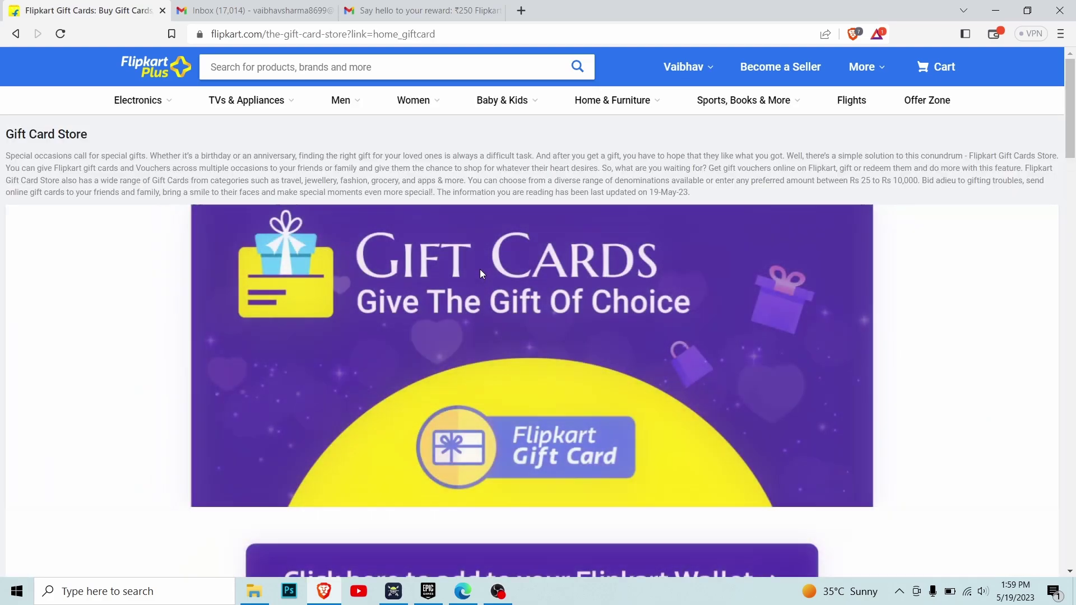
pyautogui.scroll(-4, 514, 297)
pyautogui.scroll(1, 524, 375)
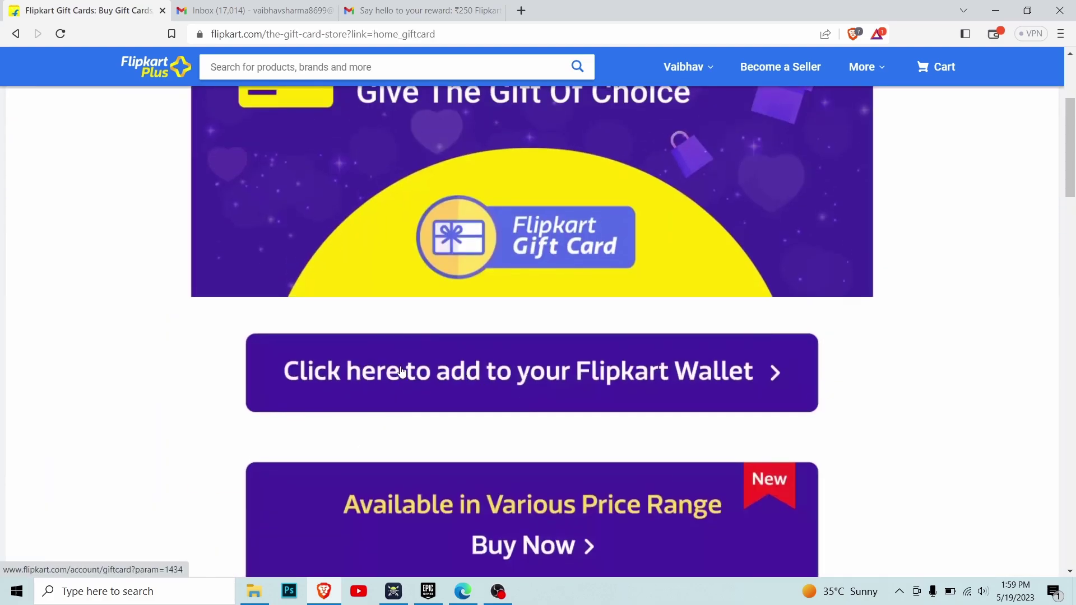
# Open the Add A Gift Card form and place the cursor in the Gift Card Number field
pyautogui.click(581, 387)
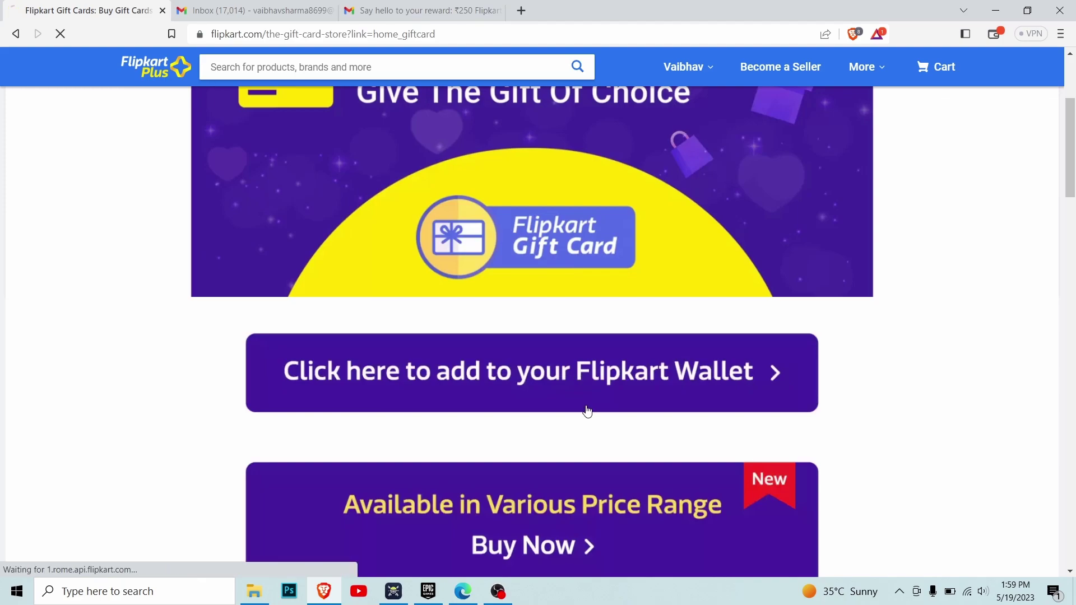
pyautogui.scroll(-1, 504, 266)
pyautogui.scroll(1, 500, 320)
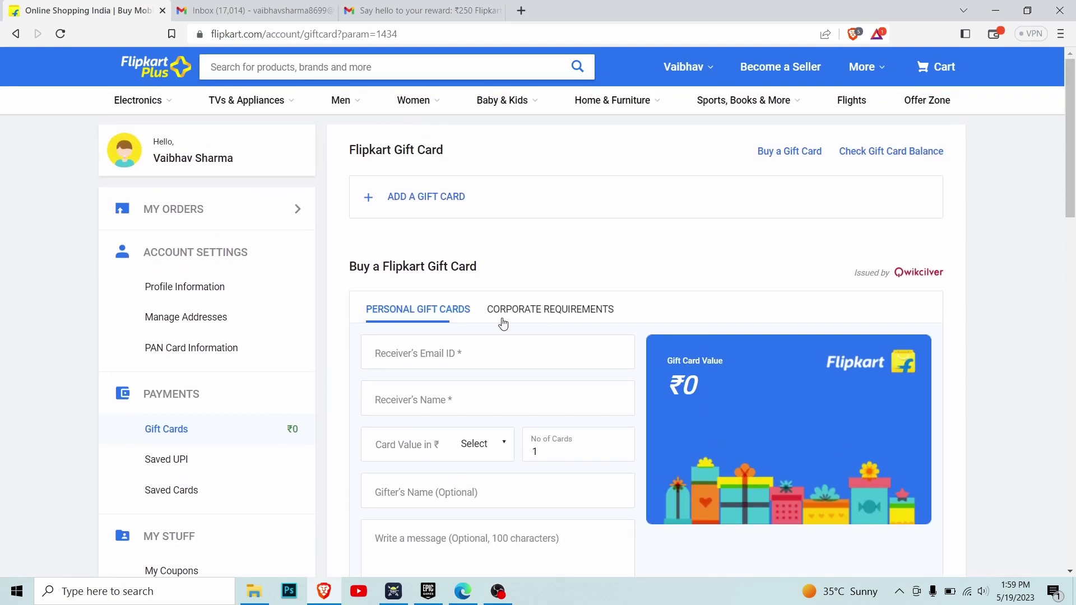
pyautogui.scroll(-5, 420, 312)
pyautogui.scroll(4, 312, 247)
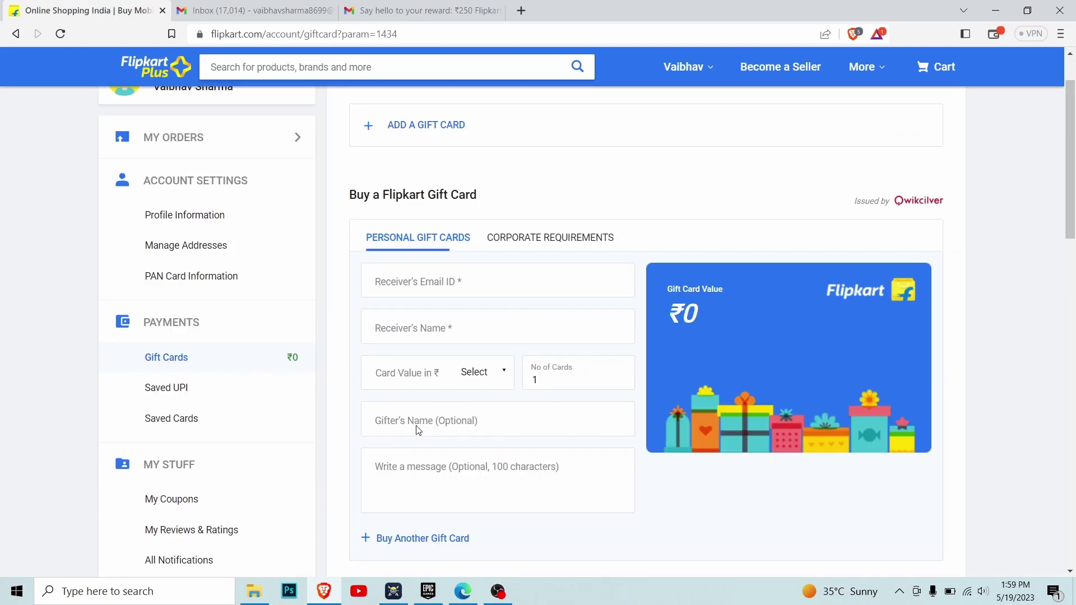
pyautogui.scroll(-3, 589, 359)
pyautogui.scroll(4, 577, 327)
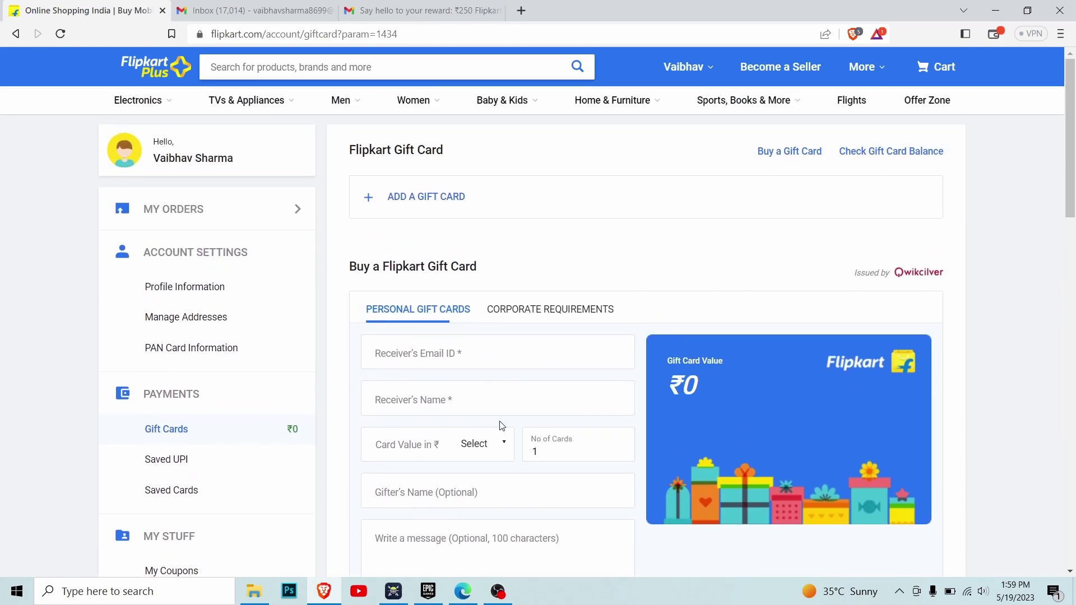
pyautogui.scroll(-1, 256, 249)
pyautogui.scroll(1, 588, 347)
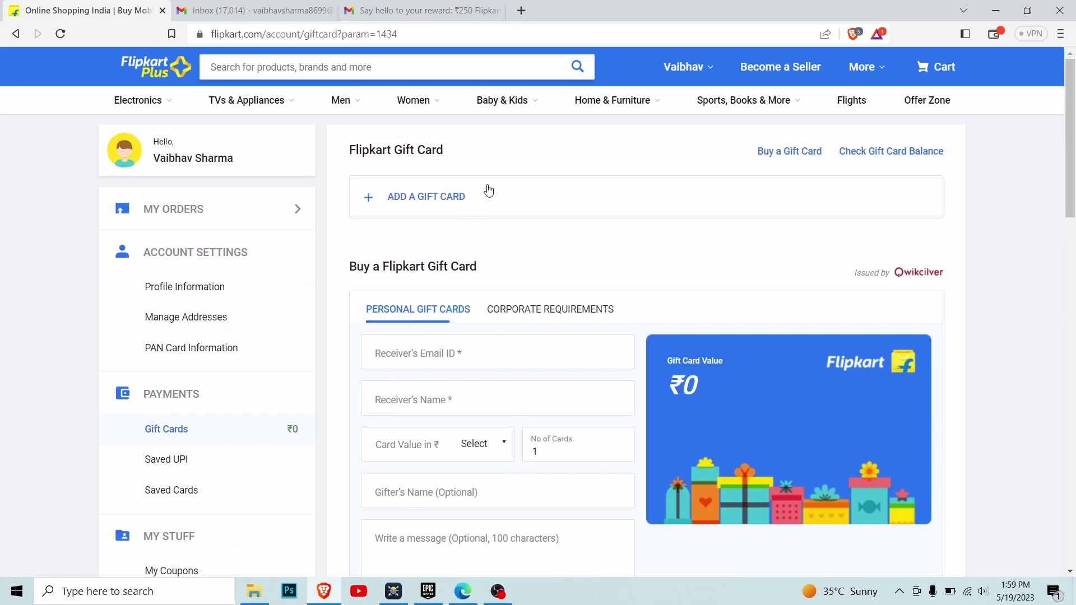
pyautogui.click(401, 197)
pyautogui.click(477, 287)
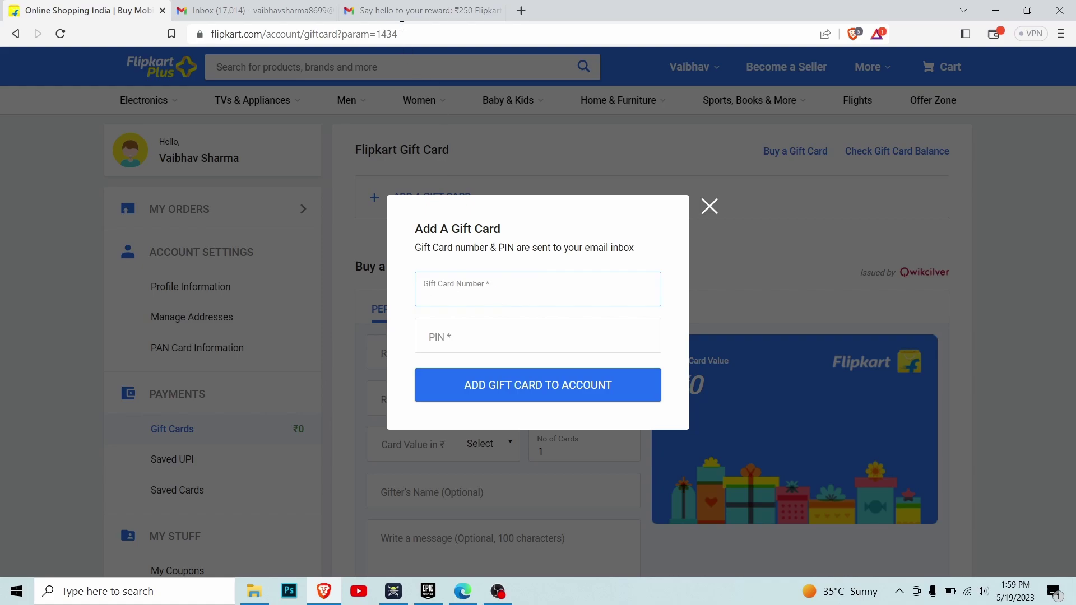
# Copy the gift card number from the reward email into Flipkart's Gift Card Number field
pyautogui.click(420, 10)
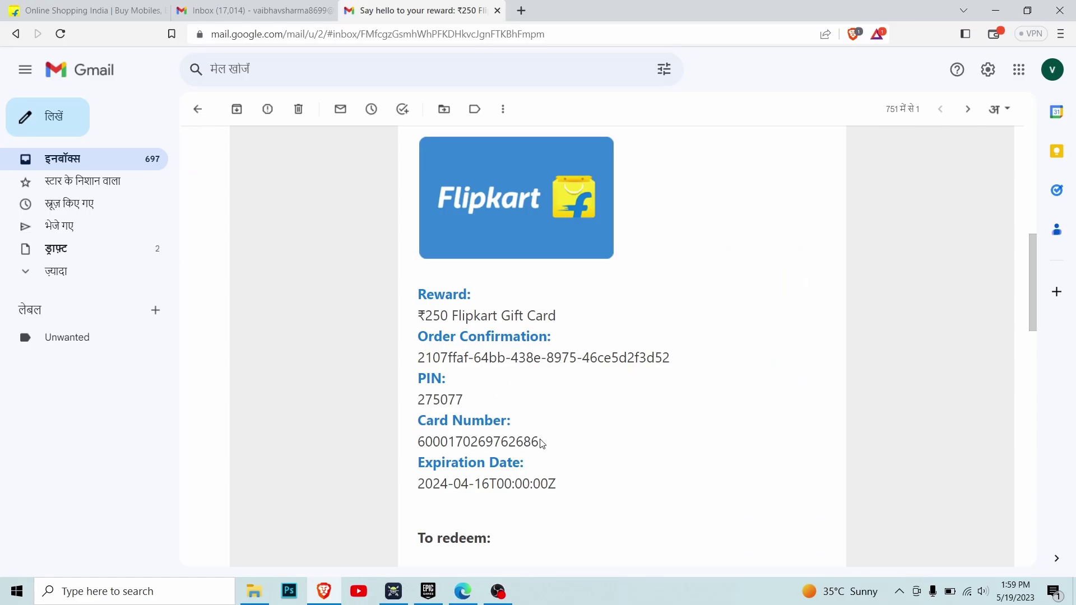
pyautogui.moveTo(542, 442); pyautogui.dragTo(416, 442)
pyautogui.rightClick(440, 449)
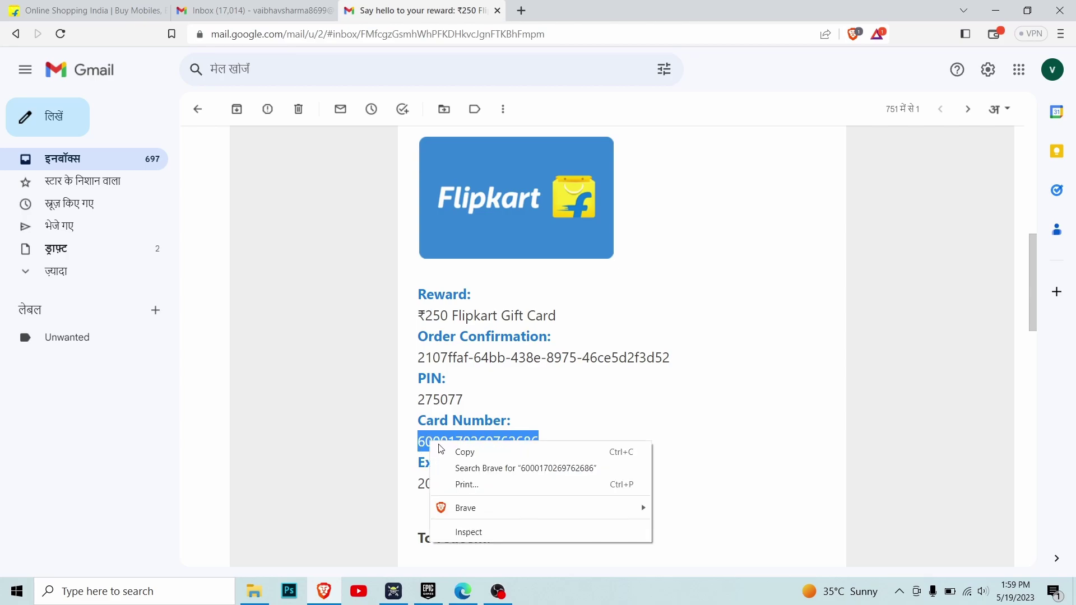
pyautogui.click(451, 451)
pyautogui.click(129, 10)
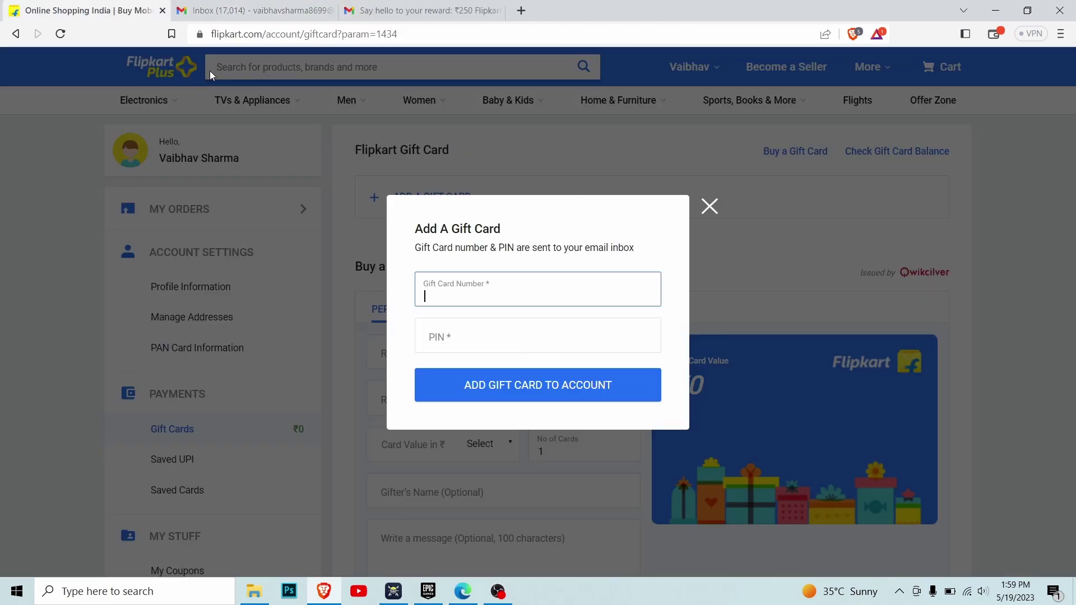
pyautogui.rightClick(478, 291)
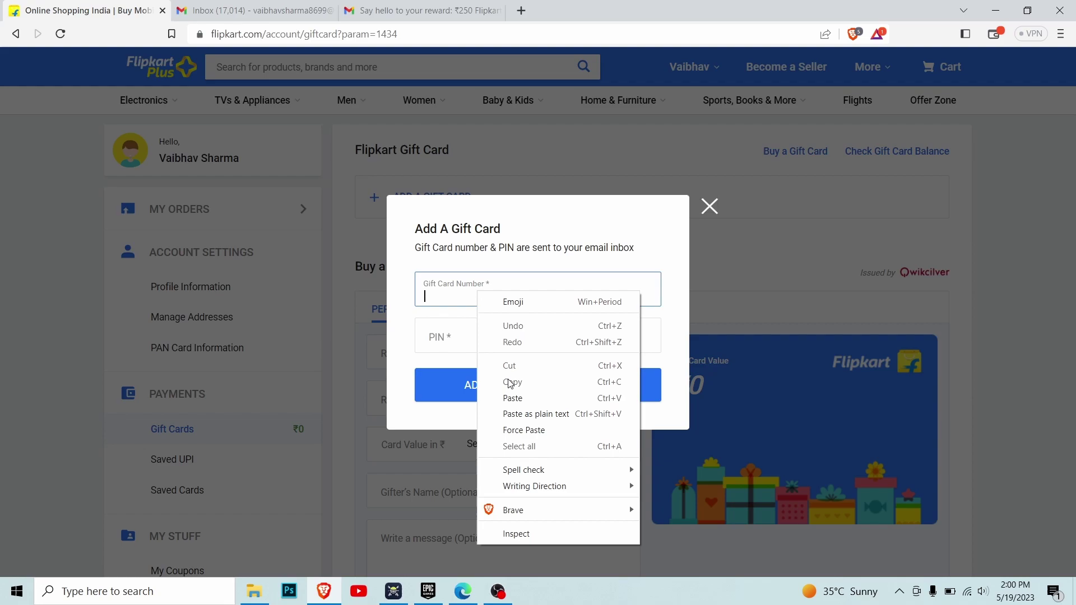
pyautogui.click(510, 398)
# Copy the PIN from the email into the PIN field and add the ₹250 card to the account
pyautogui.click(392, 10)
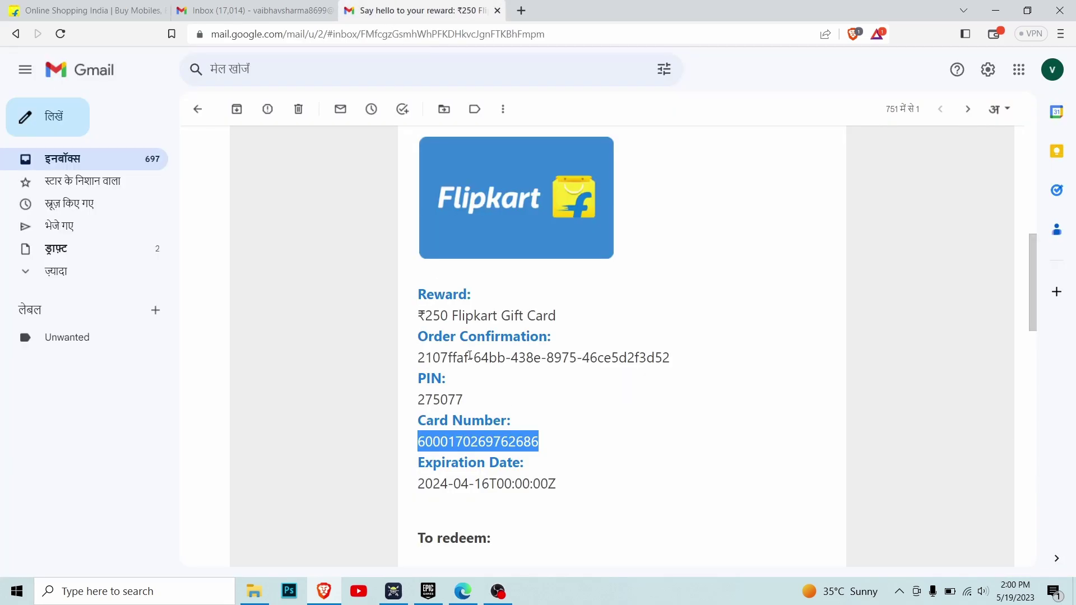
pyautogui.moveTo(464, 399); pyautogui.dragTo(413, 411)
pyautogui.rightClick(431, 409)
pyautogui.click(448, 419)
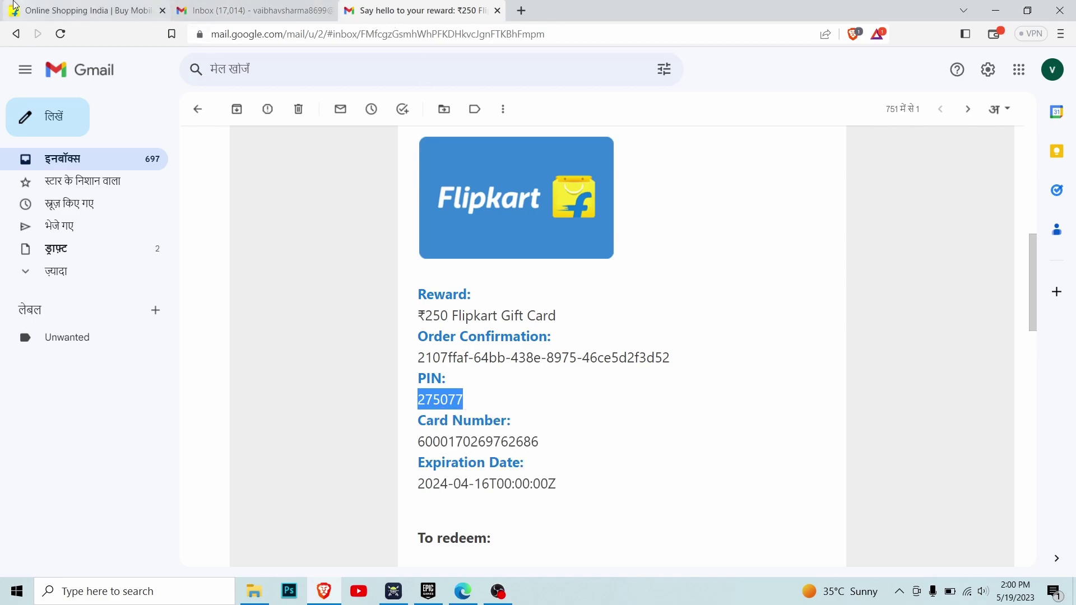
pyautogui.click(67, 10)
pyautogui.click(427, 348)
pyautogui.rightClick(441, 343)
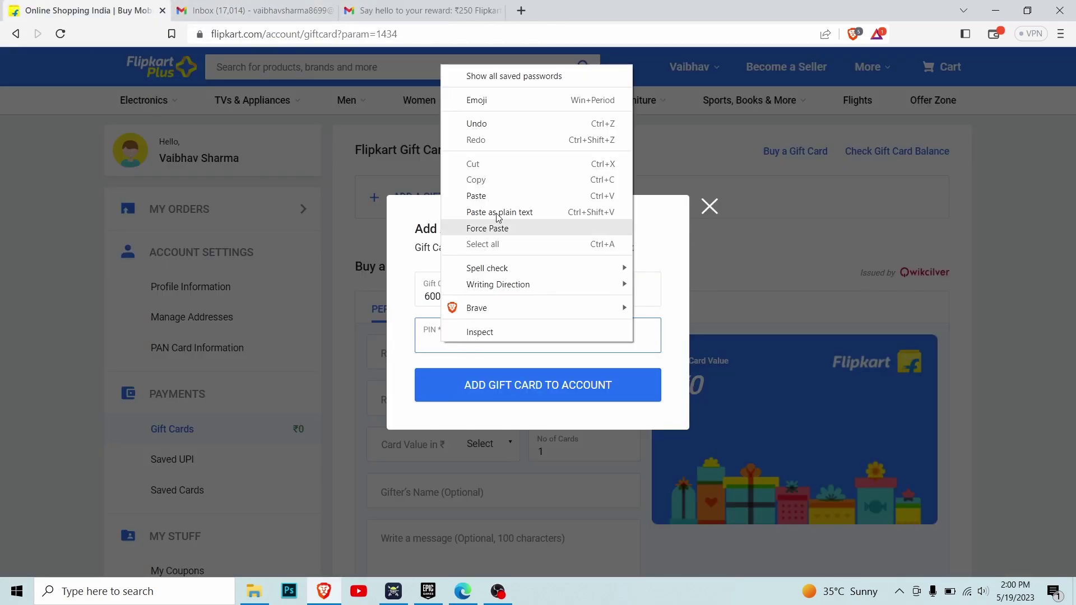
pyautogui.click(477, 196)
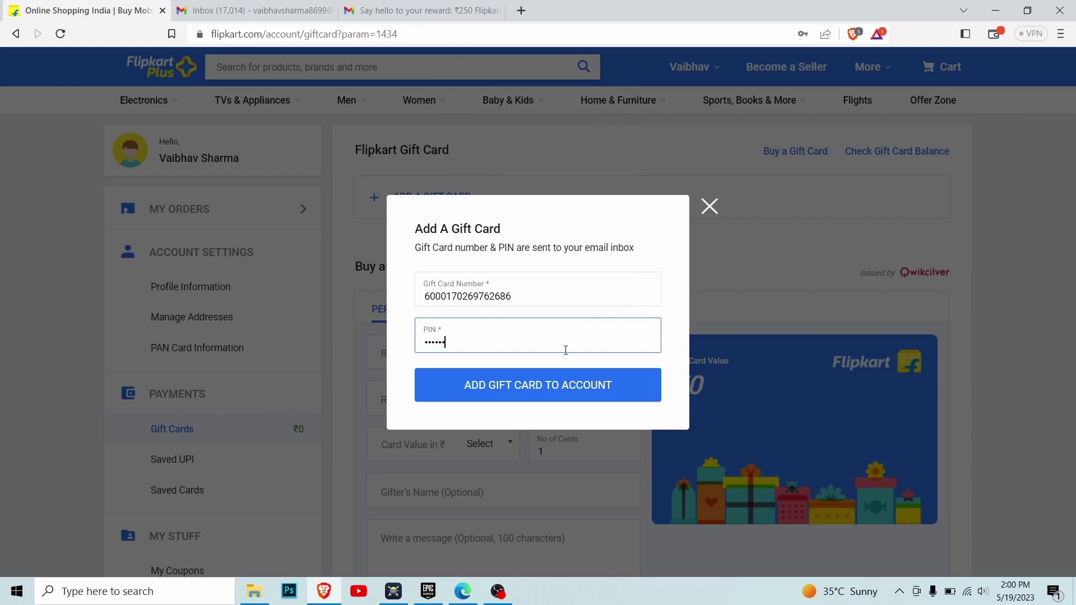
pyautogui.click(525, 386)
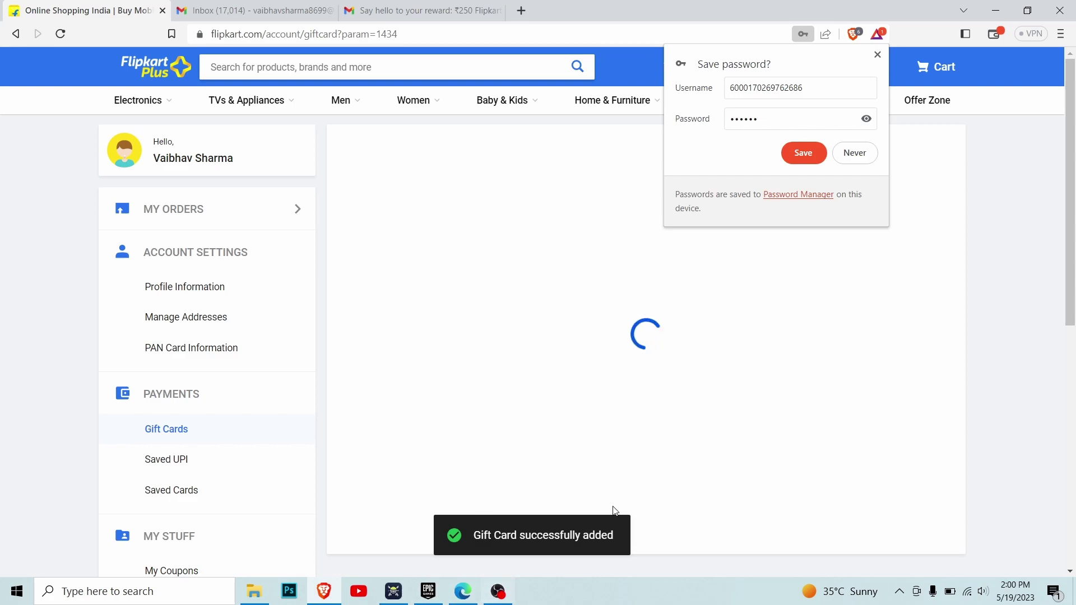
# Dismiss the save-password popup and bring the Edge Microsoft Rewards window back to the front
pyautogui.click(877, 55)
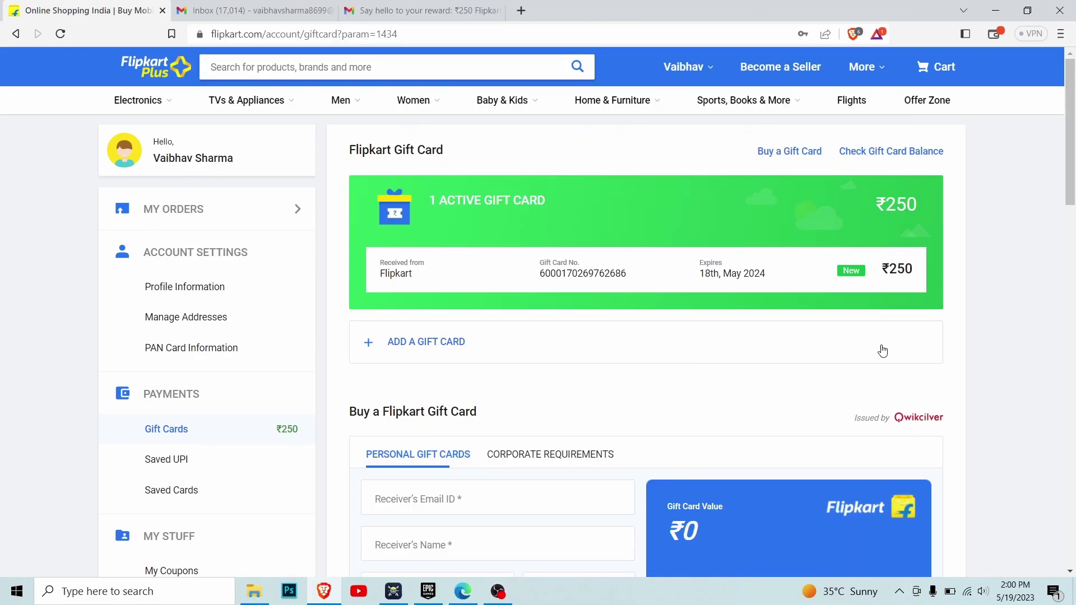
pyautogui.scroll(-2, 549, 312)
pyautogui.scroll(2, 552, 321)
pyautogui.hotkey('alt', 'Tab')
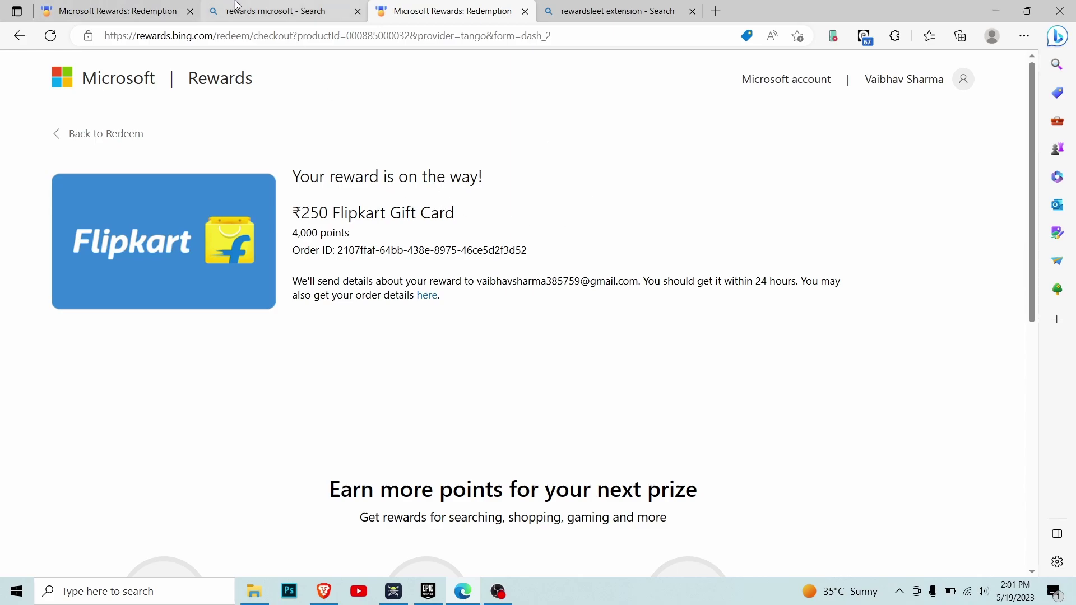
# Open the Rewards dashboard and scroll to Your last reward, the ₹250 Flipkart Gift Card
pyautogui.hotkey('ctrl', 'shift', 'Tab')
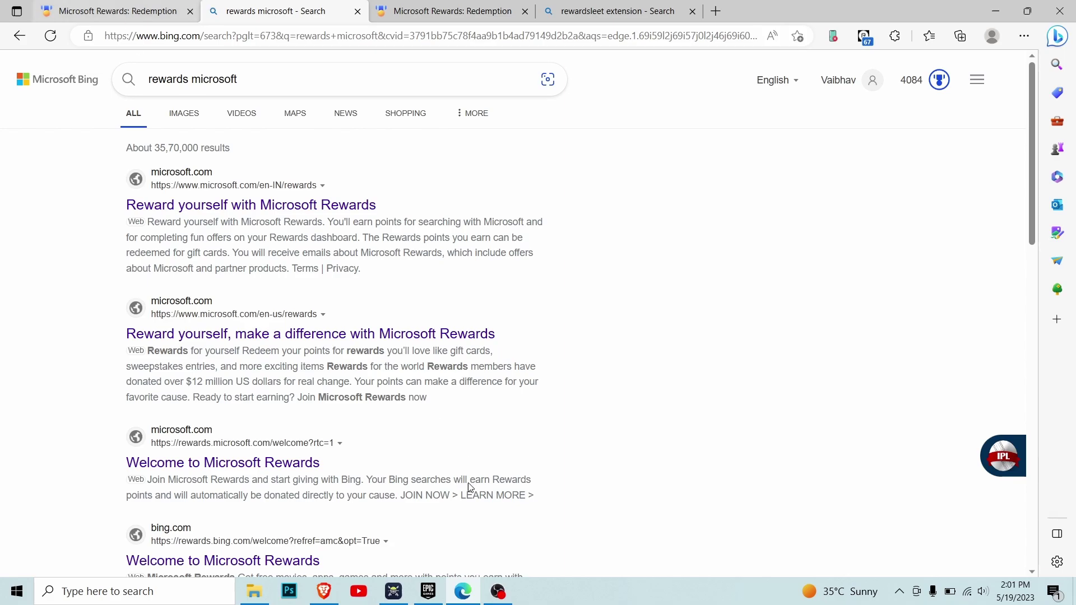
pyautogui.hotkey('ctrl', 'shift', 'Tab')
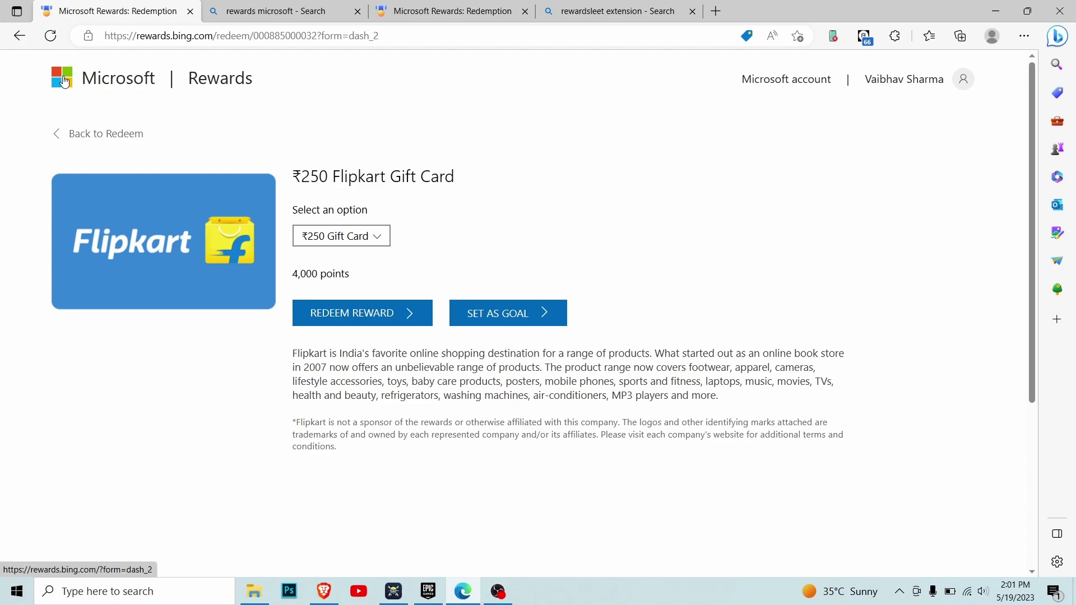
pyautogui.click(175, 112)
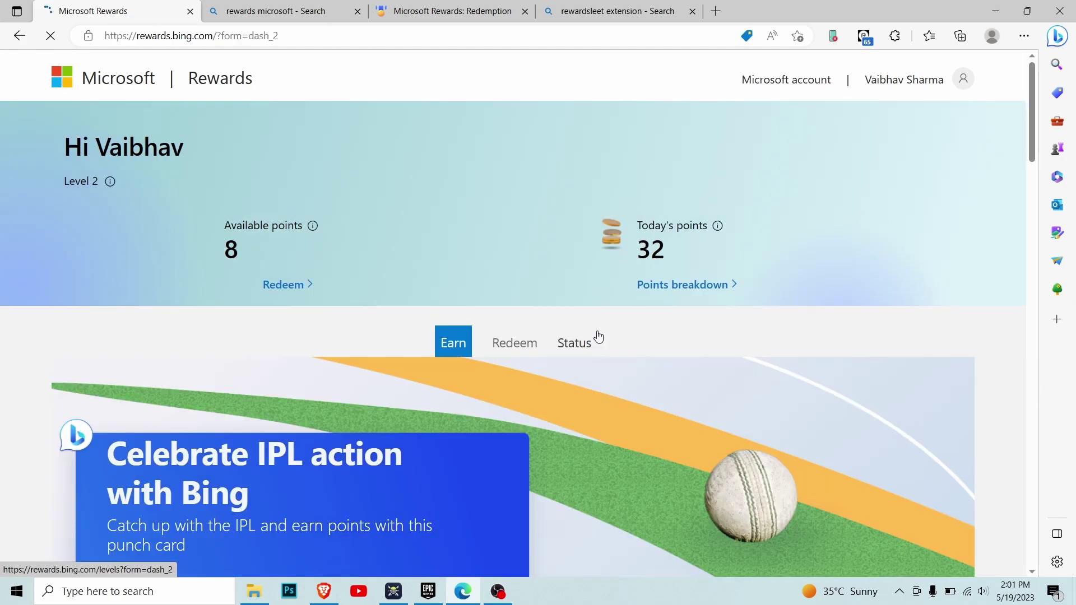
pyautogui.scroll(-7, 613, 345)
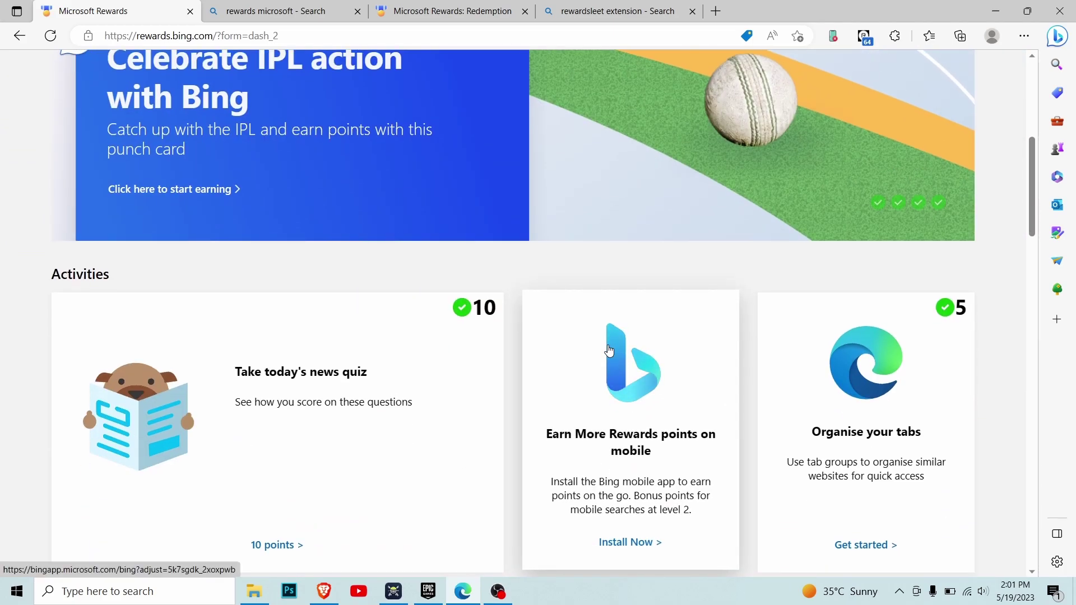
pyautogui.scroll(-8, 609, 350)
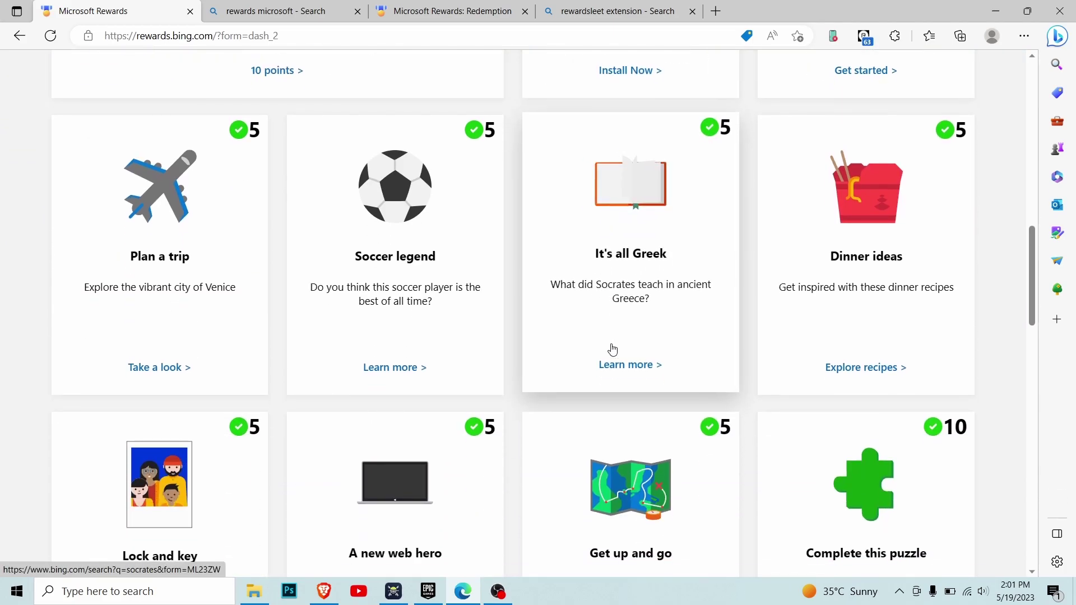
pyautogui.scroll(-8, 613, 347)
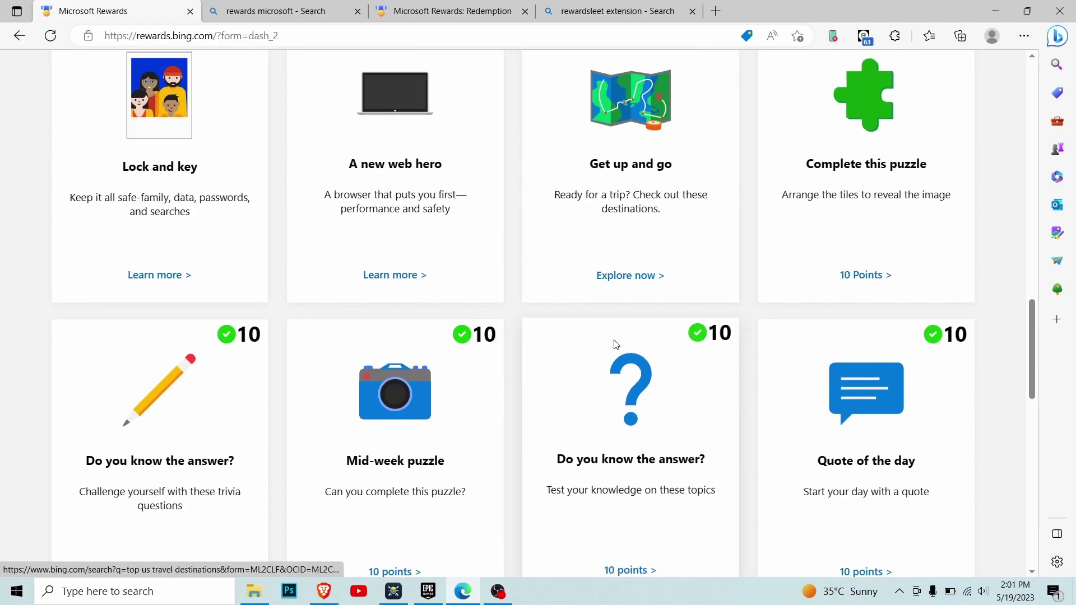
pyautogui.scroll(-5, 614, 345)
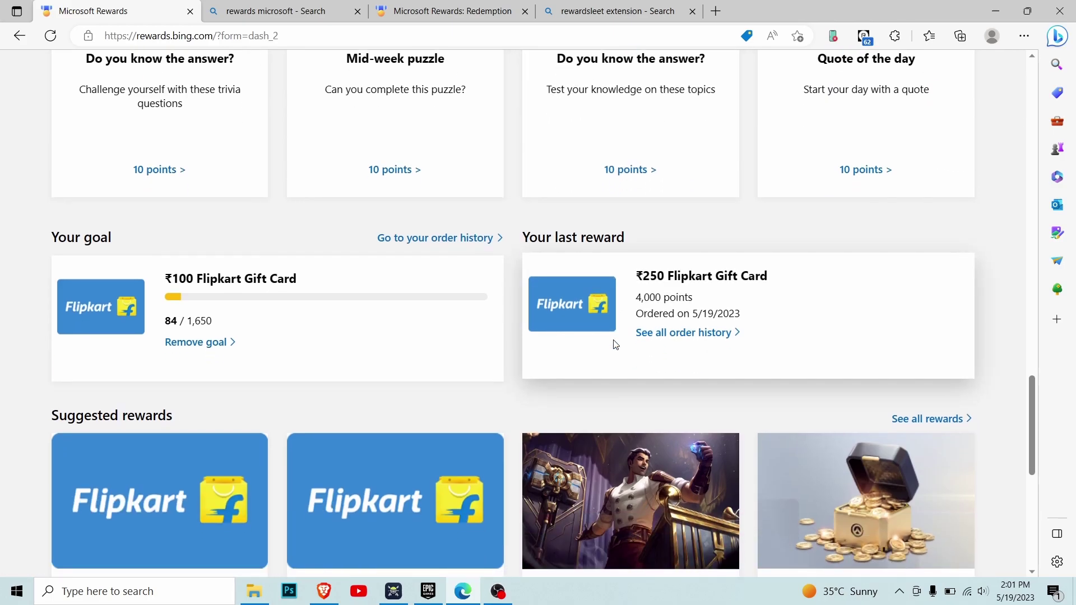